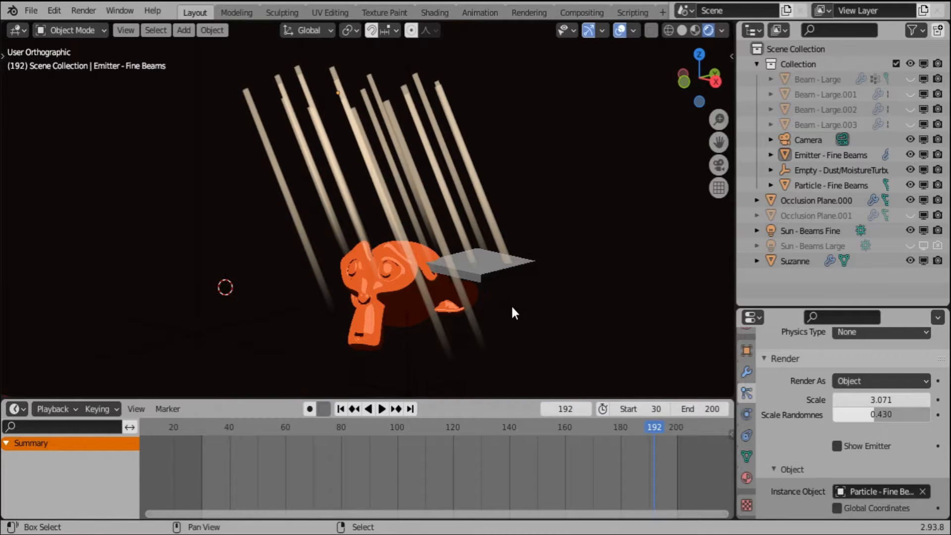
middle_click_drag(510, 304, 445, 266, "shift")
scroll(557, 276, "up", 4)
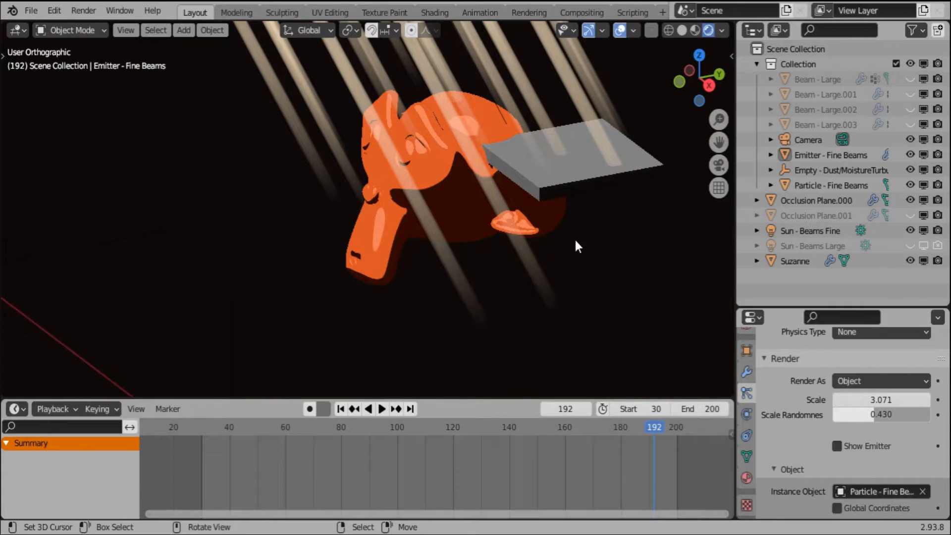
scroll(600, 181, "down", 5)
scroll(579, 214, "up", 2)
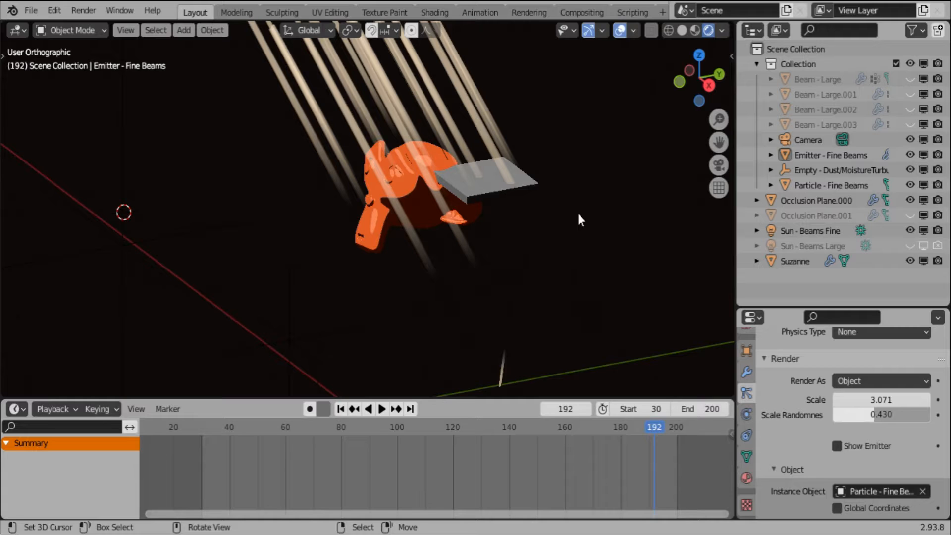
middle_click_drag(545, 171, 491, 173)
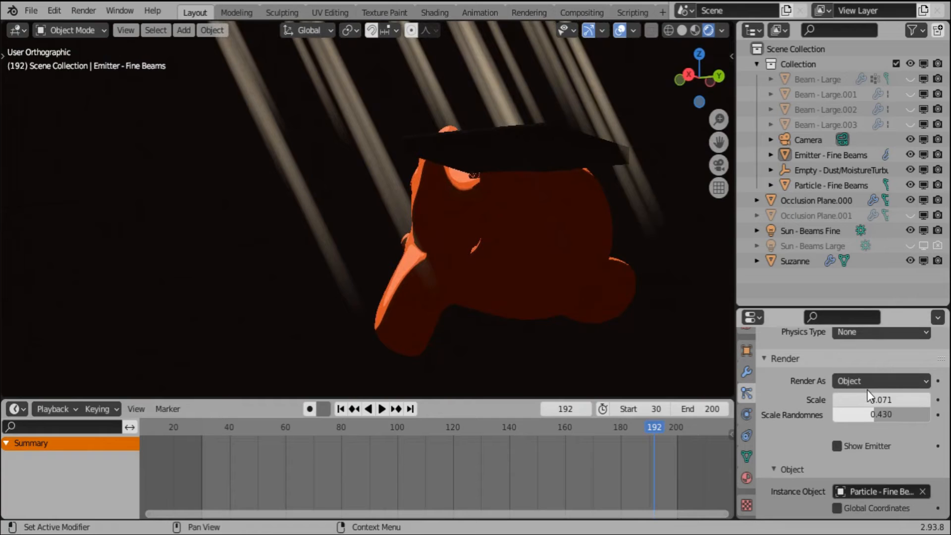
Set the emission number of the fine beams emitter's Beam Particle System to 80
scroll(867, 391, "up", 10)
scroll(866, 390, "up", 12)
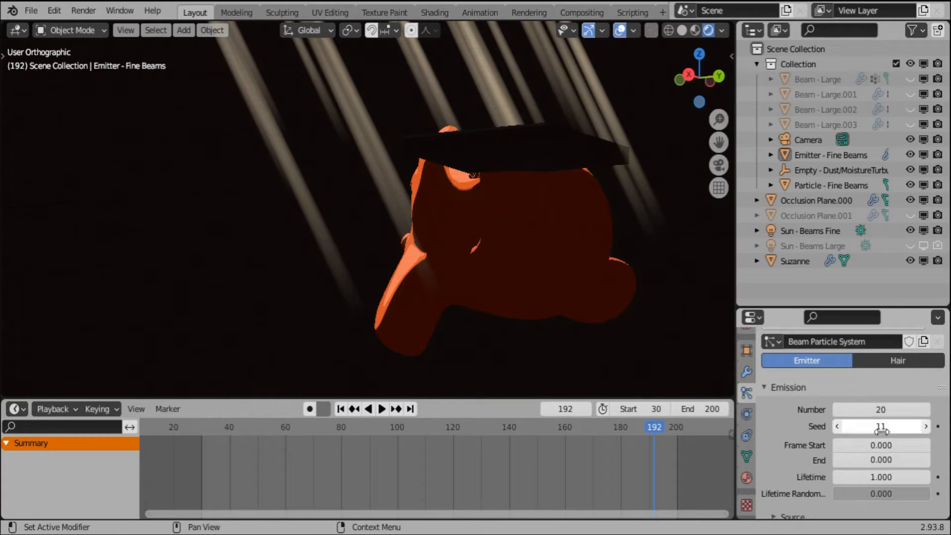
left_click(880, 411)
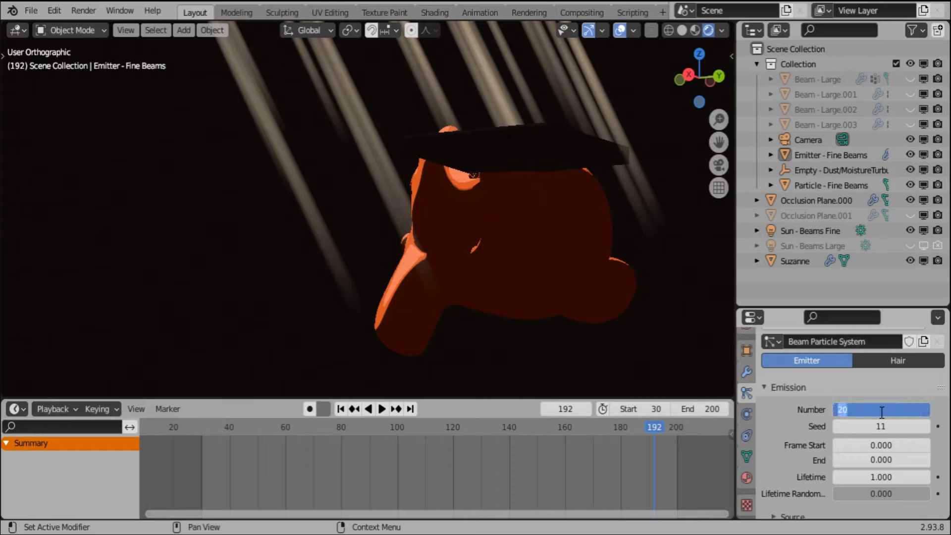
type("80")
key("Return")
Try moving the occlusion plane horizontally through the beams with its Z position locked
middle_click_drag(616, 228, 478, 204)
scroll(478, 204, "up", 2)
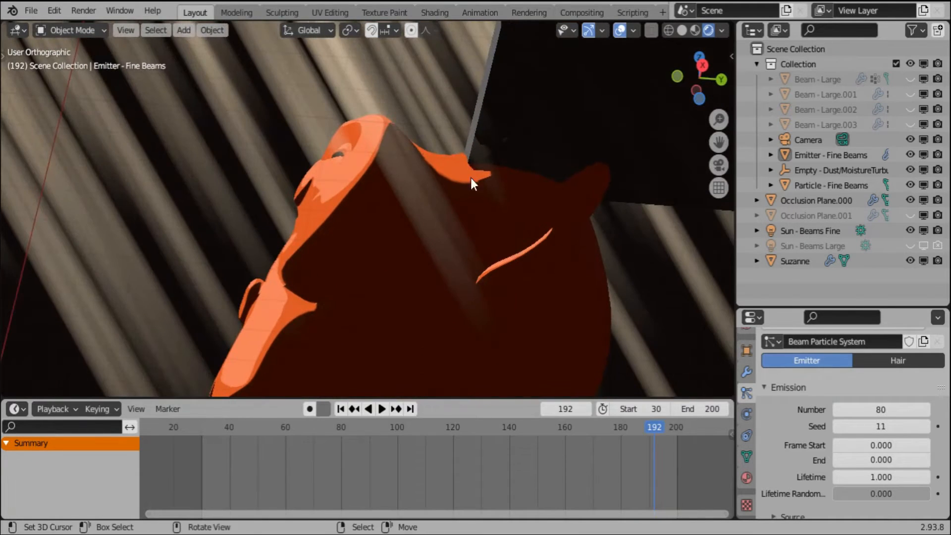
scroll(511, 171, "down", 3)
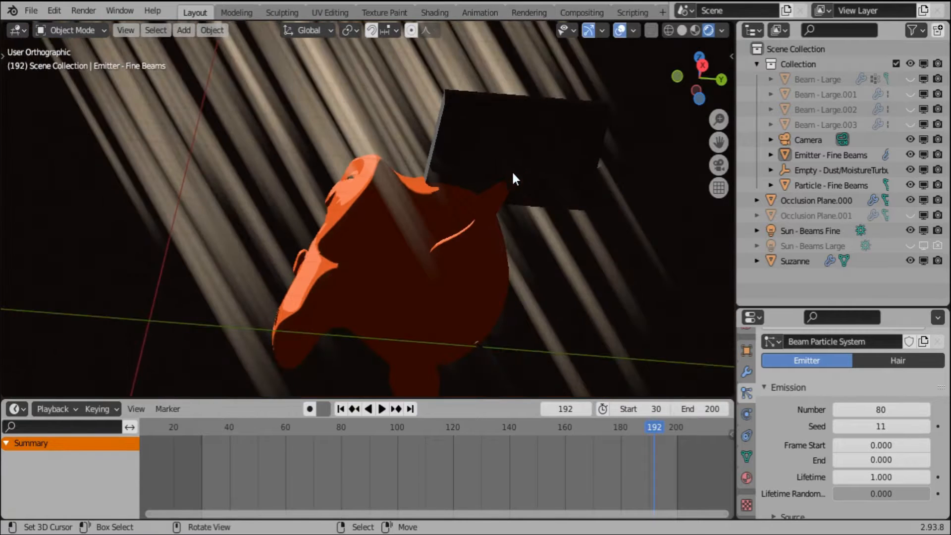
middle_click_drag(512, 170, 559, 219)
left_click(545, 150)
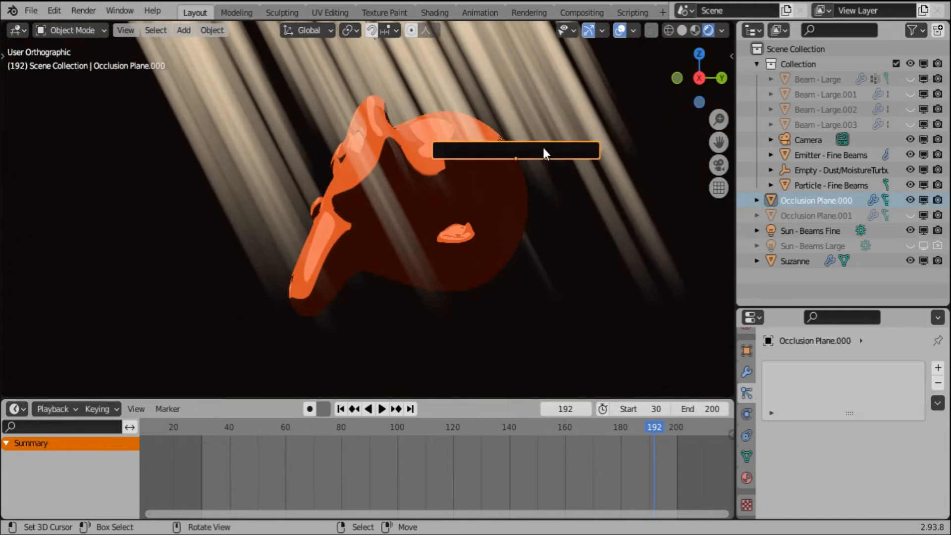
middle_click_drag(545, 150, 559, 275)
key("g")
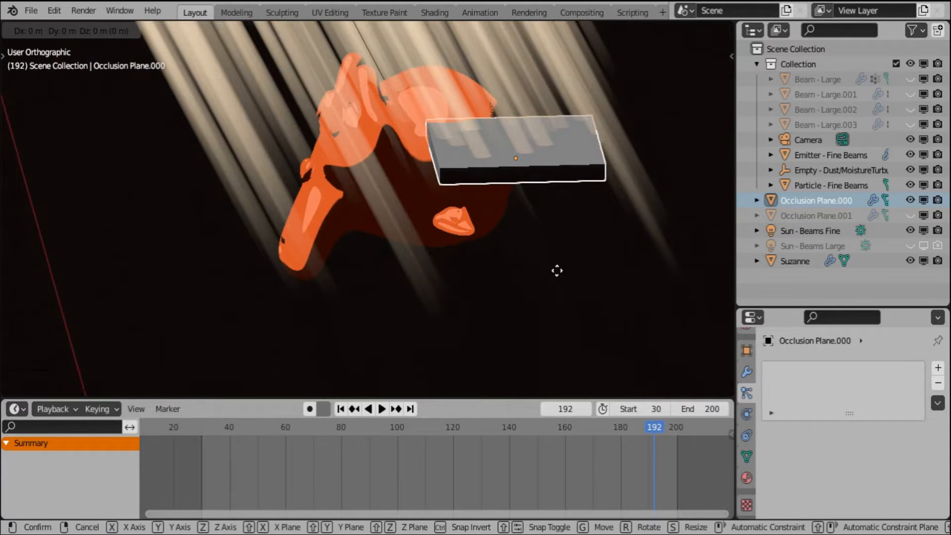
key("shift+z")
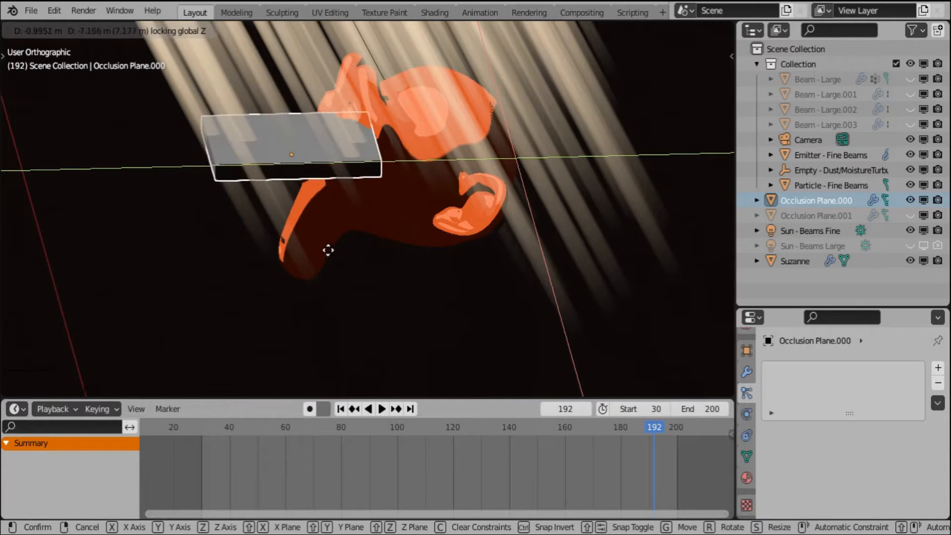
right_click(375, 242)
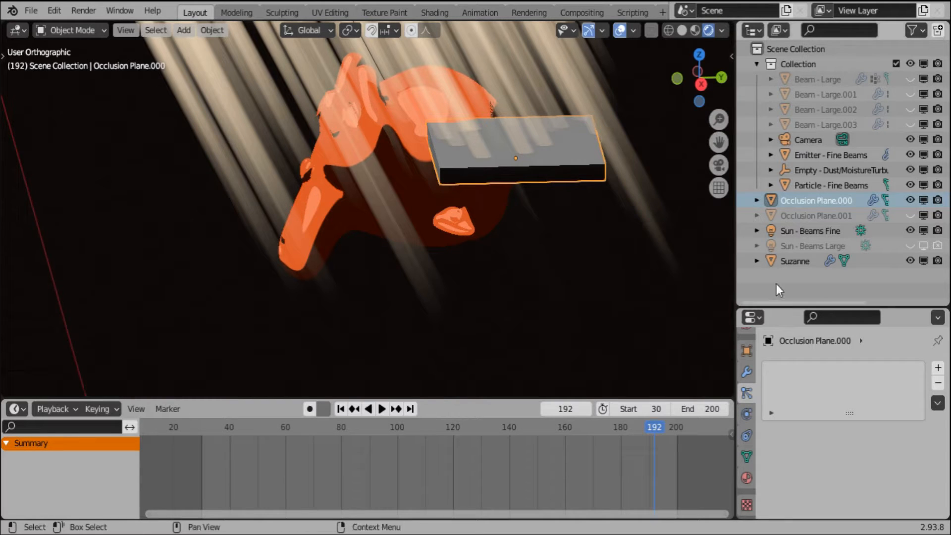
Open the node tree of the Particle - Fine Beams material and examine its Shadow Subtraction, ray fade-out and Ray Mix frames
left_click(820, 185)
key("shift+F3")
middle_click_drag(203, 237, 571, 160)
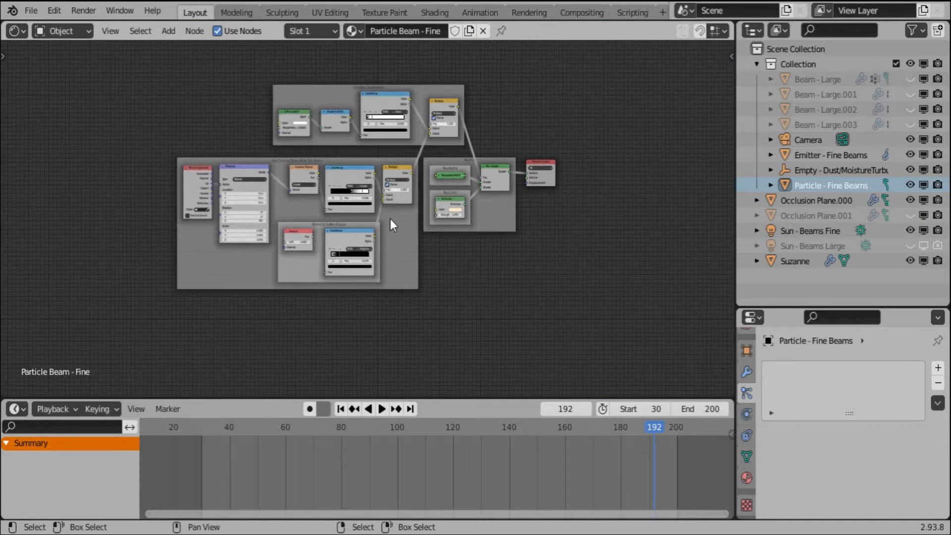
scroll(390, 219, "up", 1)
middle_click_drag(449, 150, 452, 252)
scroll(495, 250, "up", 8)
scroll(530, 227, "up", 1)
scroll(538, 281, "up", 2)
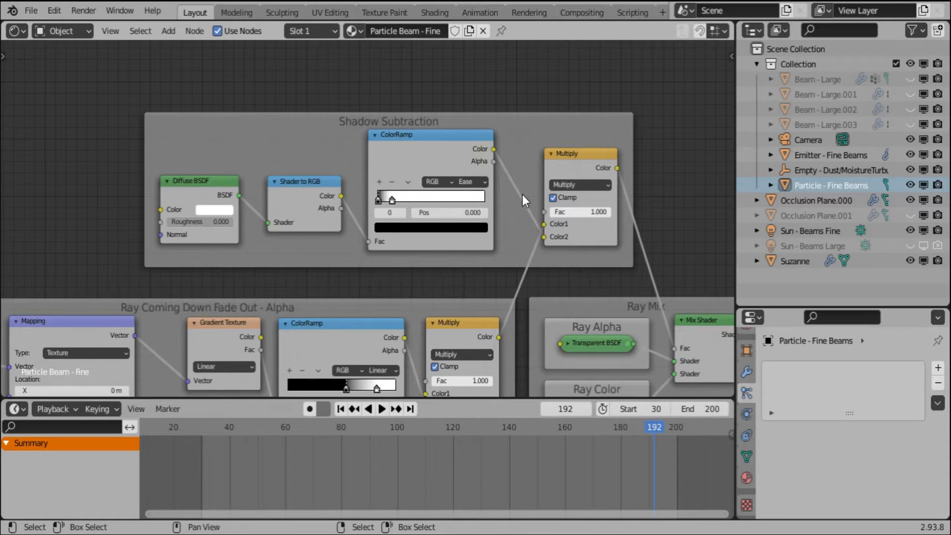
scroll(524, 190, "down", 2)
middle_click_drag(584, 194, 559, 130)
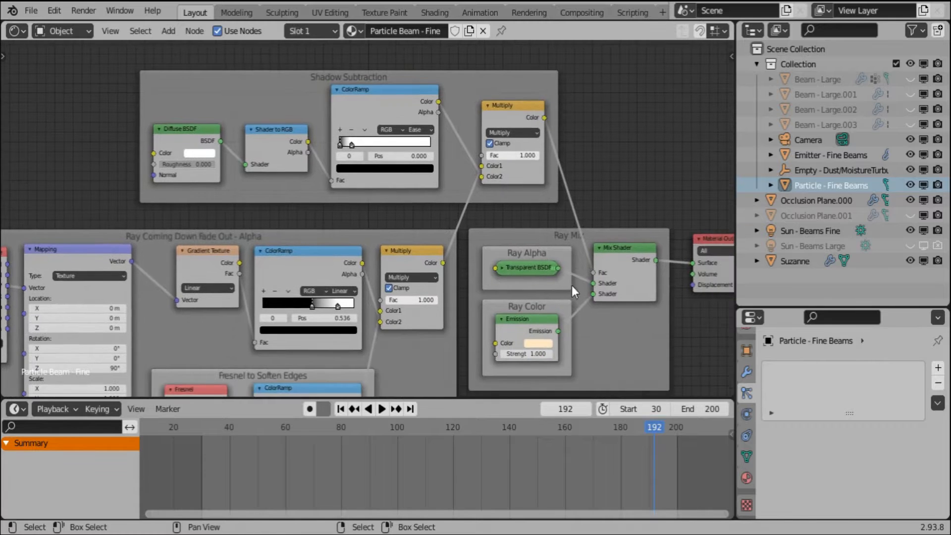
middle_click_drag(534, 274, 561, 208)
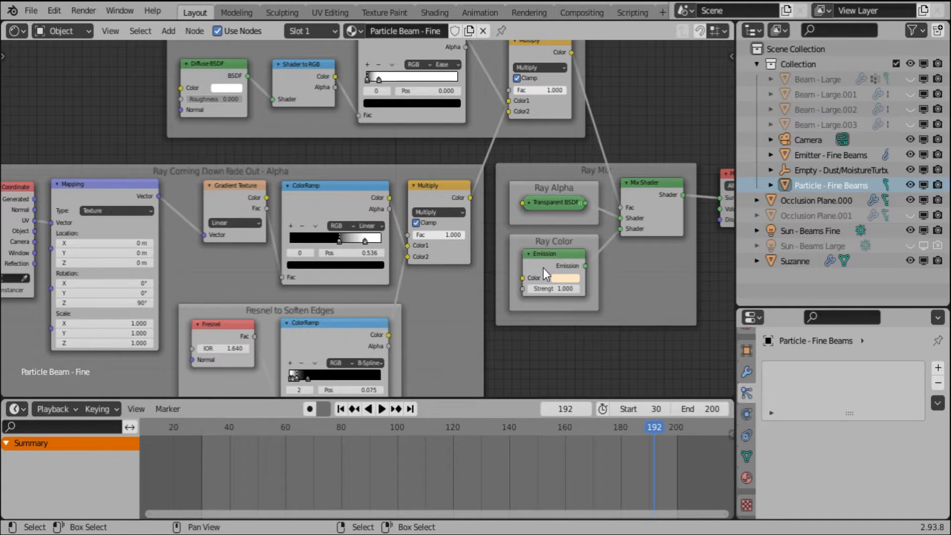
key("Home")
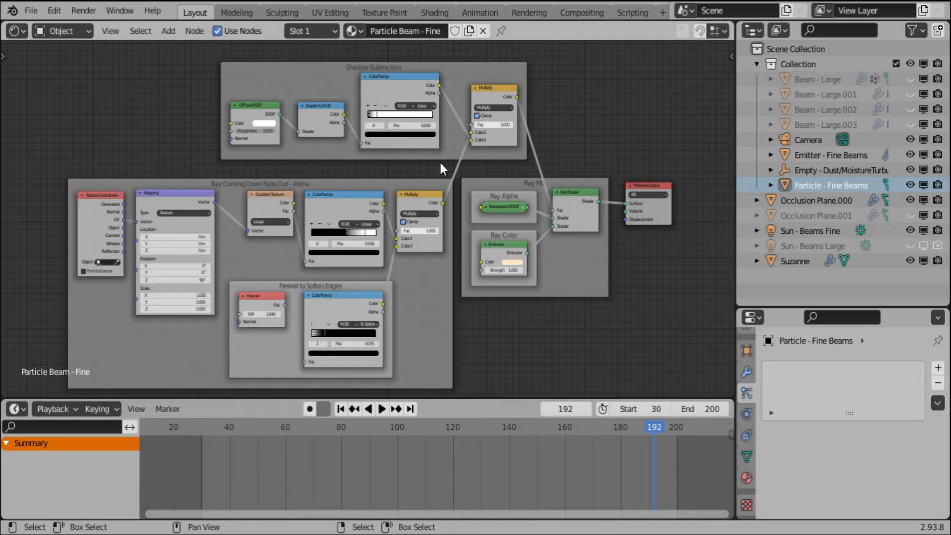
left_click(17, 409)
left_click(49, 241)
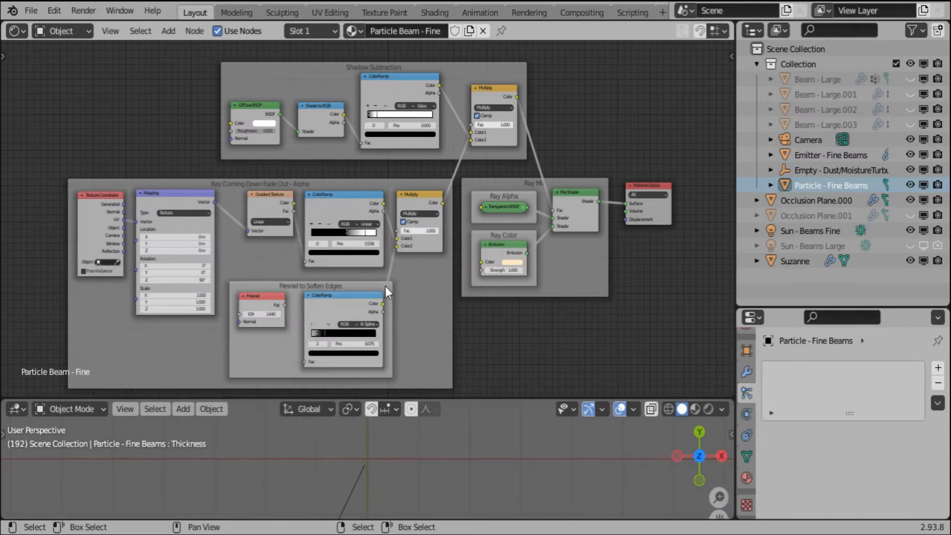
left_click(15, 409)
left_click(201, 259)
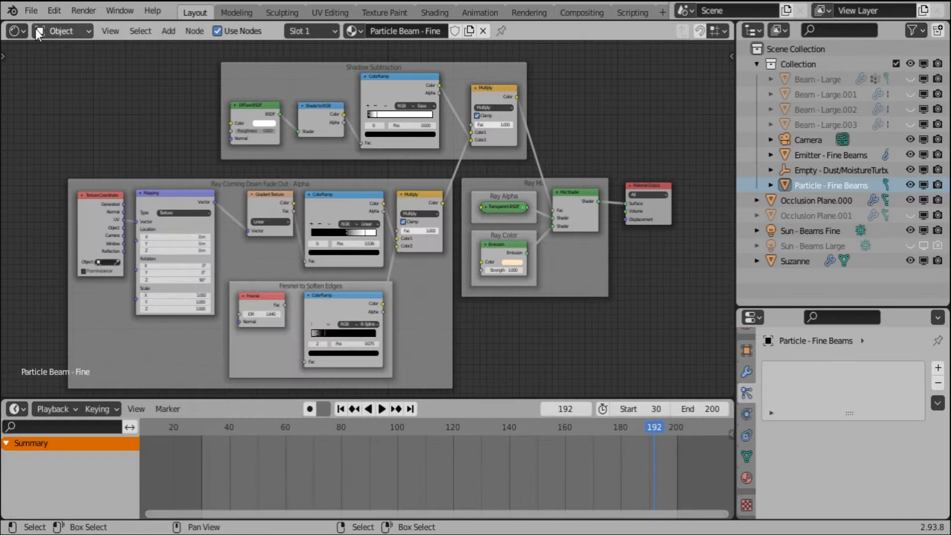
Switch the node editor area back to the 3D Viewport and bring the beam particle object into view
left_click(15, 31)
left_click(50, 73)
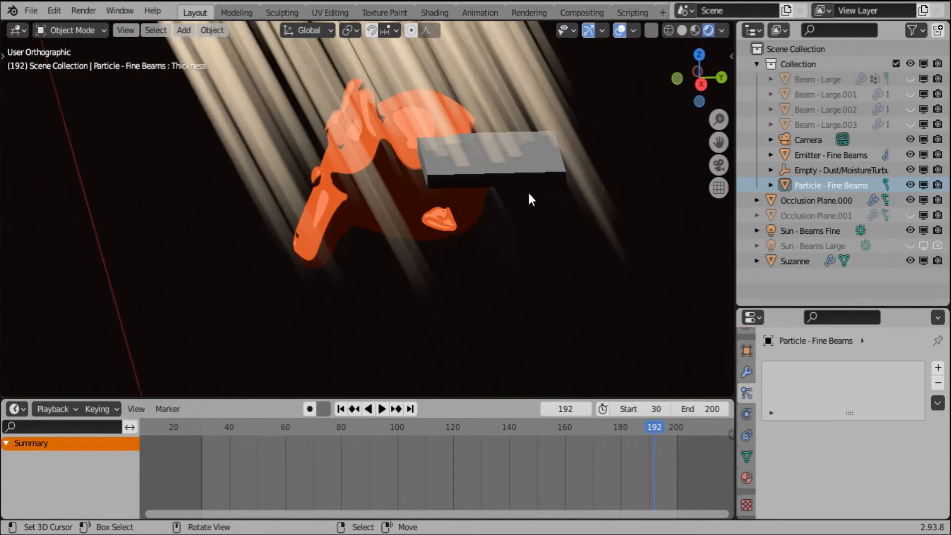
middle_click_drag(455, 155, 555, 133)
scroll(534, 269, "down", 1)
middle_click_drag(497, 372, 627, 333, "shift")
Try rotating the Particle - Fine Beams object about the global Z axis to redirect the beams
right_click(562, 168)
right_click(479, 281)
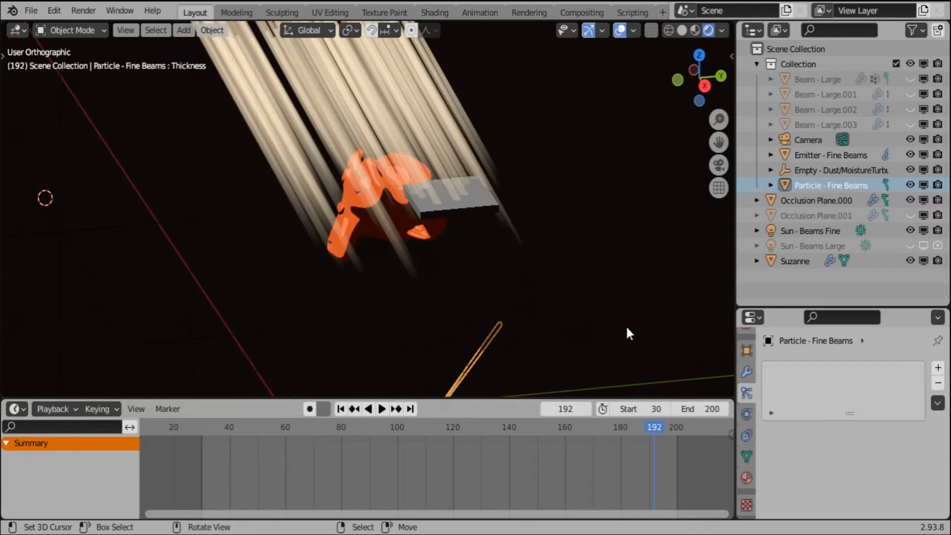
key("r")
key("z")
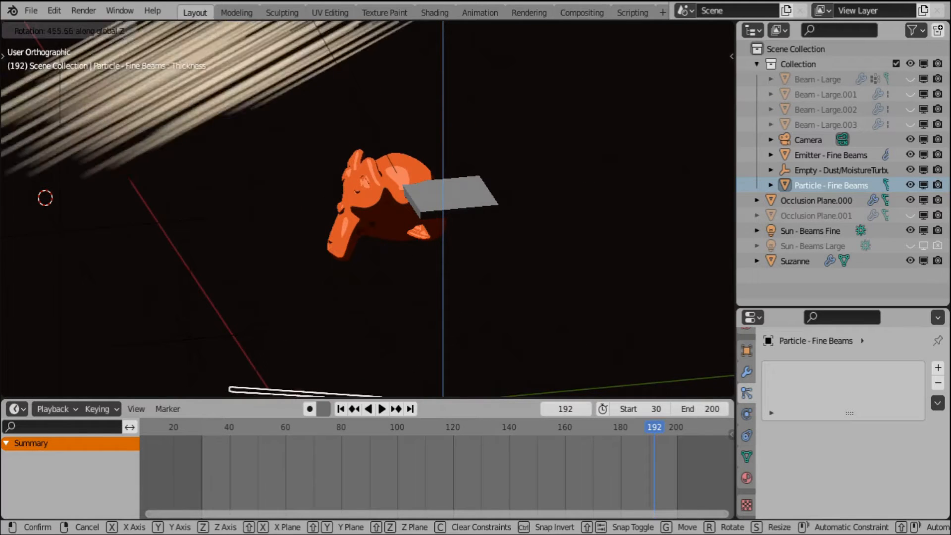
left_click(674, 355)
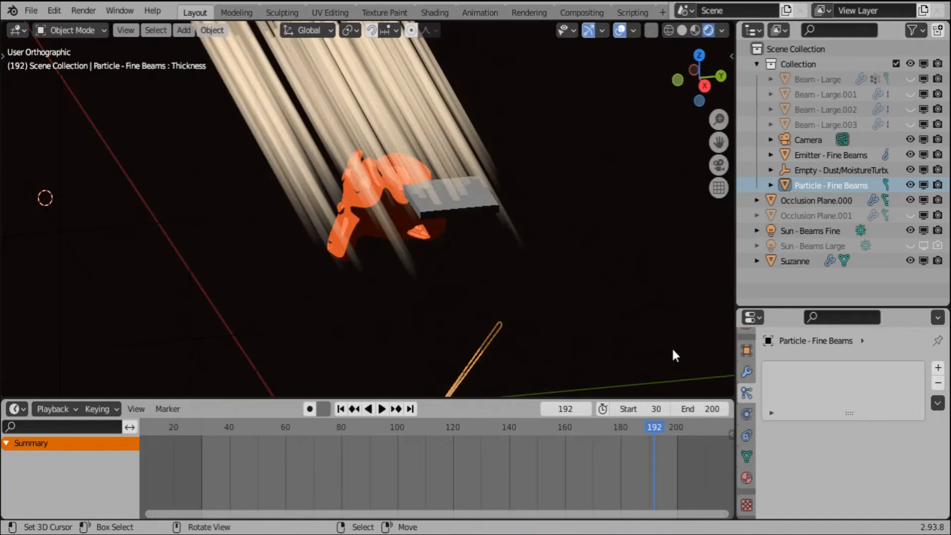
Try another global Z rotation of the beam particle object, viewing the scene from above
middle_click_drag(673, 355, 572, 293)
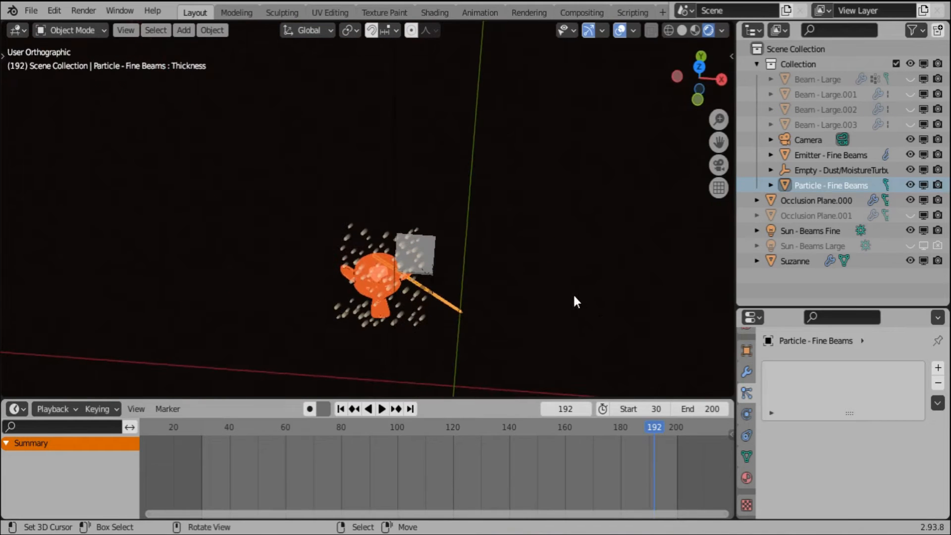
key("r")
key("z")
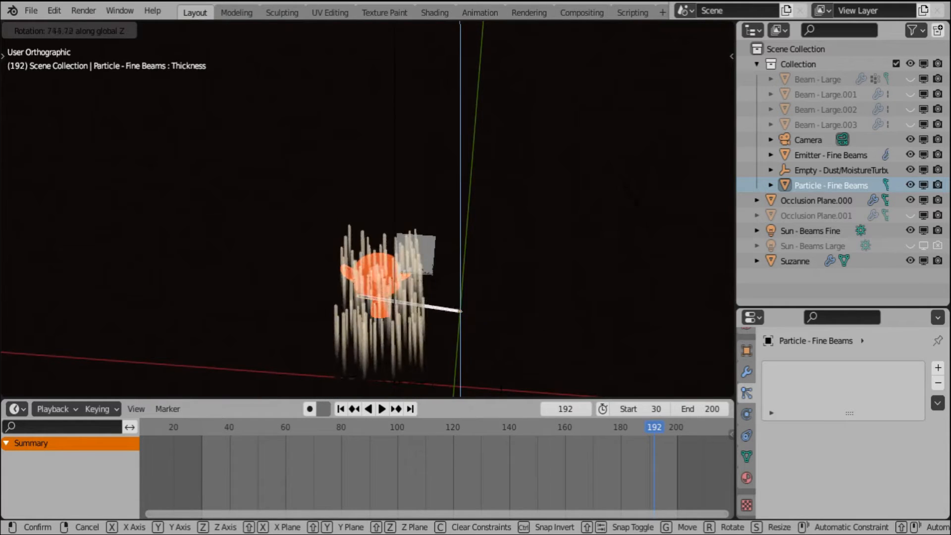
left_click(534, 245)
middle_click_drag(534, 246, 385, 170)
middle_click_drag(464, 215, 478, 216, "shift")
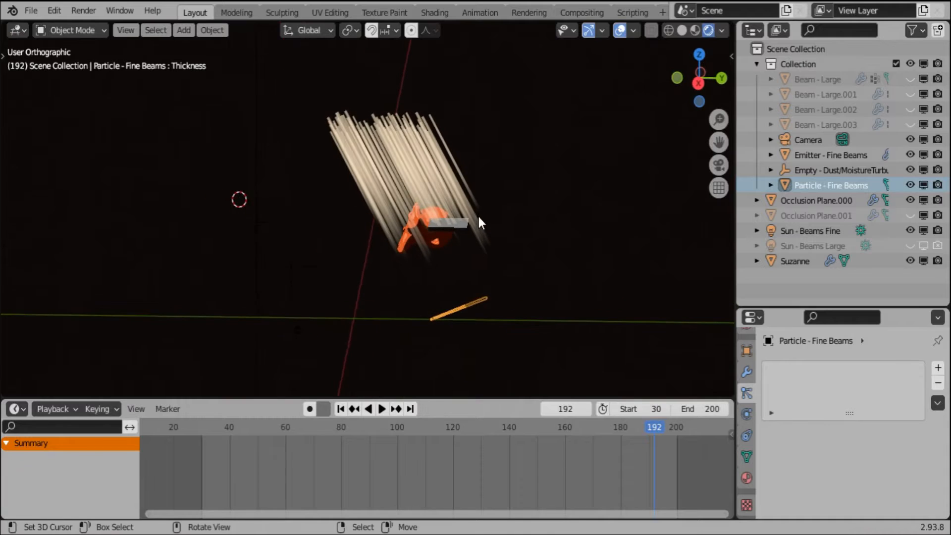
scroll(483, 219, "up", 3)
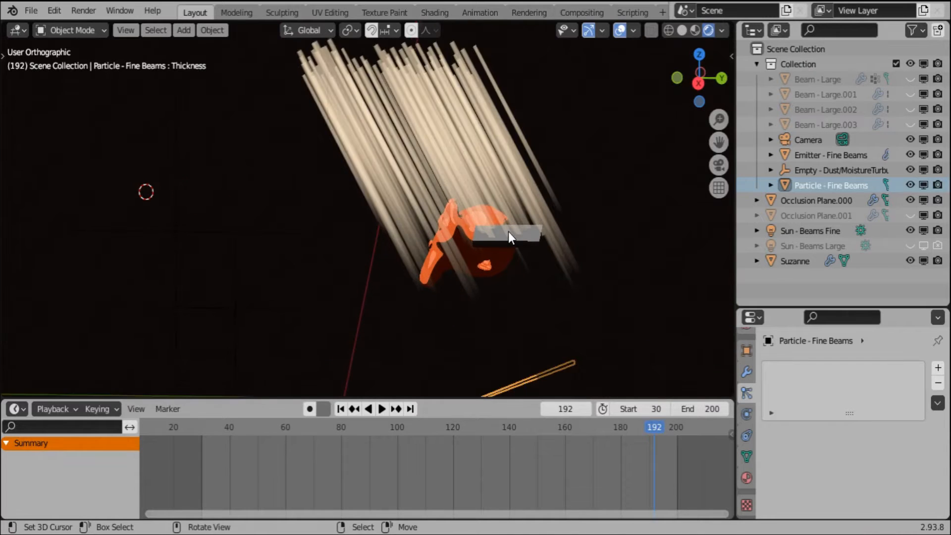
scroll(509, 231, "down", 1)
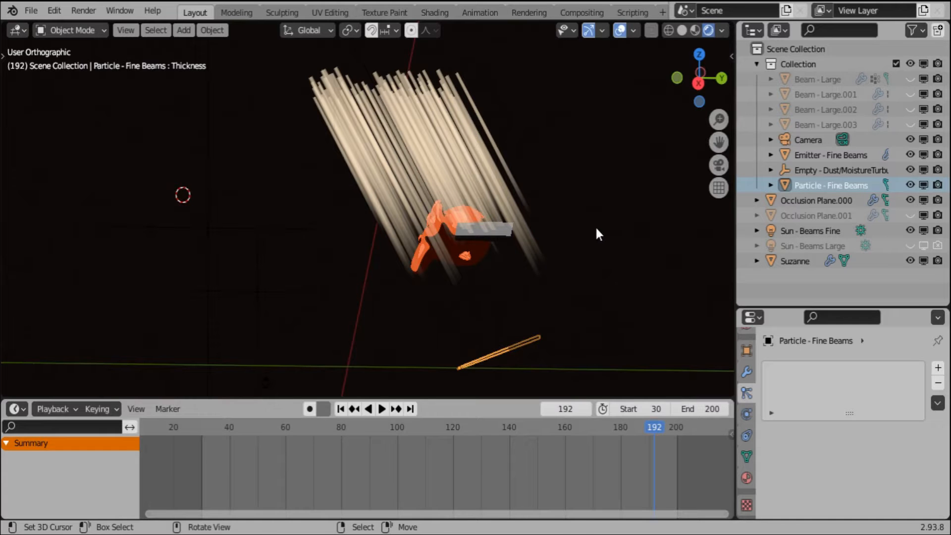
Try rotating the Particle - Fine Beams object about the global Z axis and about the global X axis
key("r")
key("z")
right_click(564, 166)
key("r")
key("x")
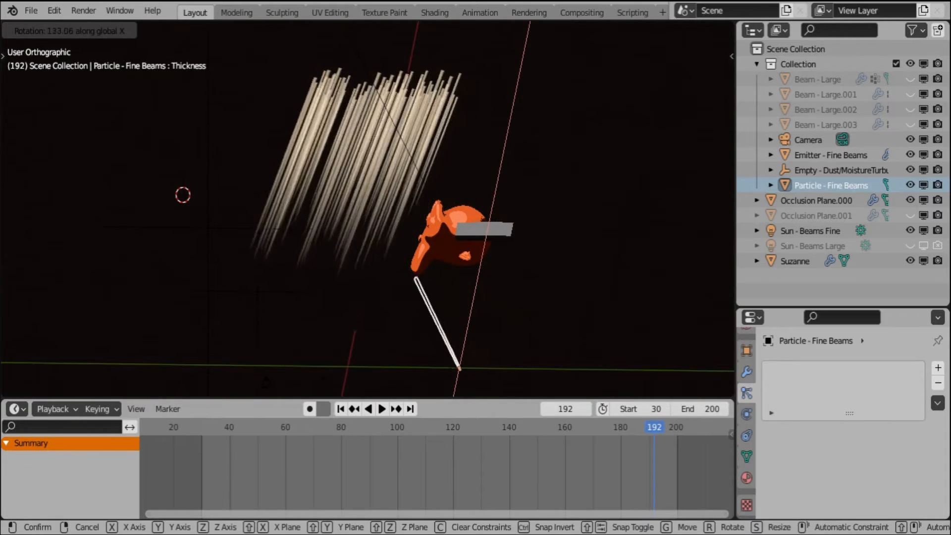
left_click(517, 120)
Try rotating the beam particle object about the global X axis again, viewed from above
middle_click_drag(516, 121, 571, 292)
key("r")
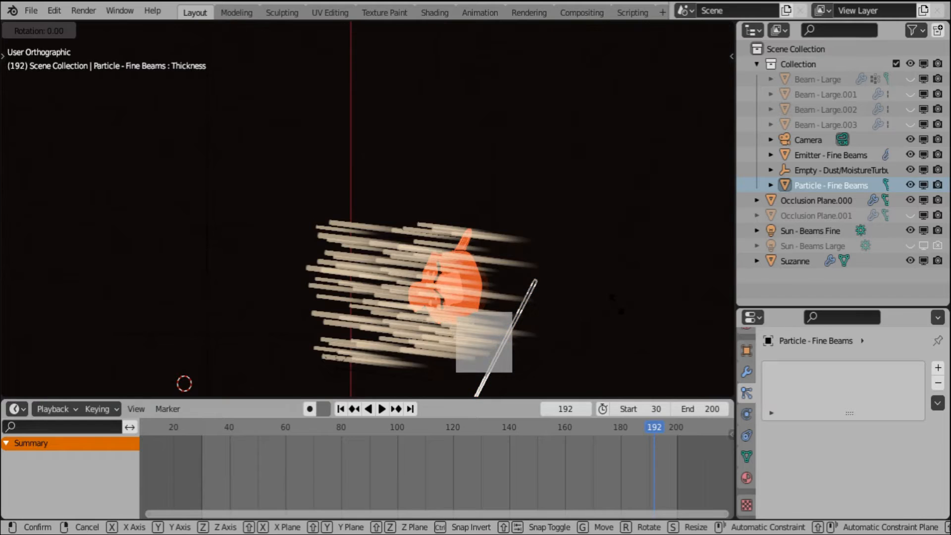
key("x")
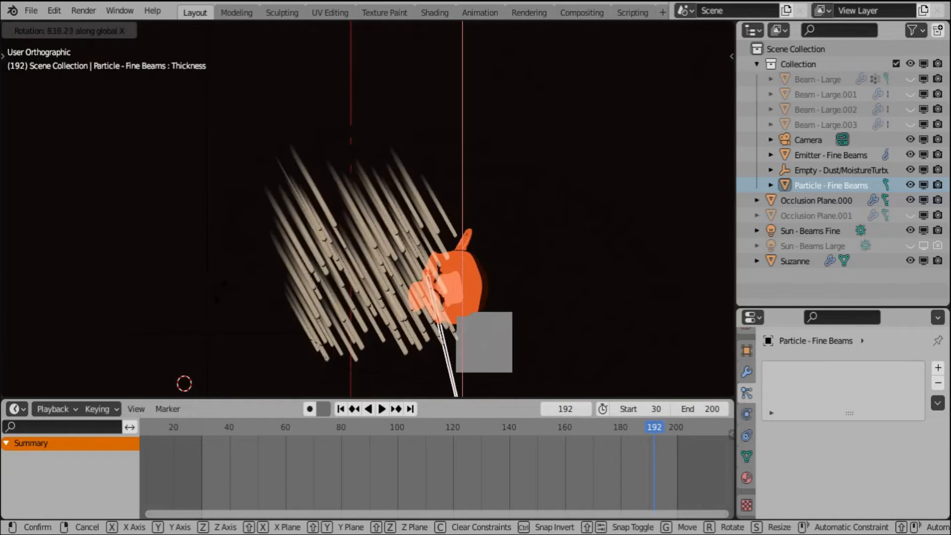
left_click(272, 255)
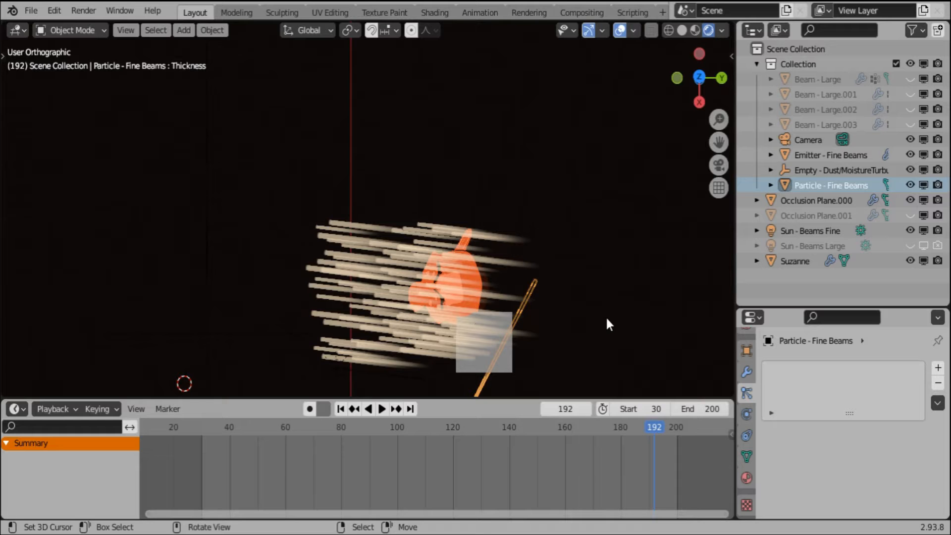
Select the Particle - Fine Beams object and raise its Thickness shape key value to about 0.428
middle_click_drag(605, 308, 607, 265)
left_click(497, 360)
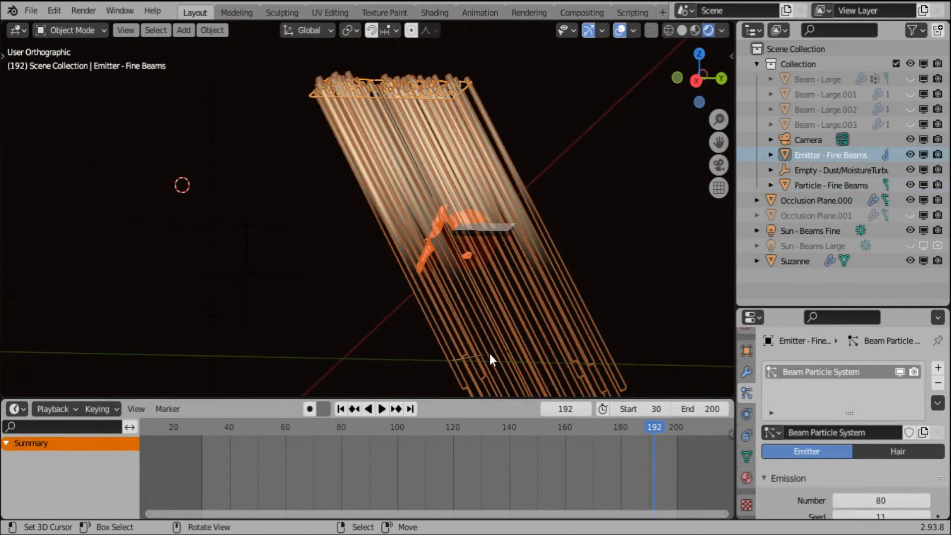
left_click(484, 355)
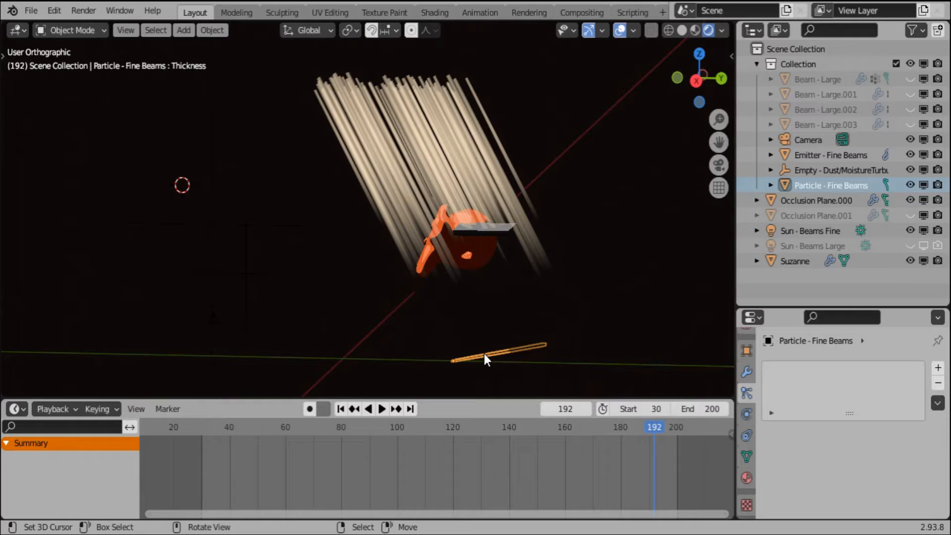
left_click(747, 455)
scroll(827, 451, "down", 5)
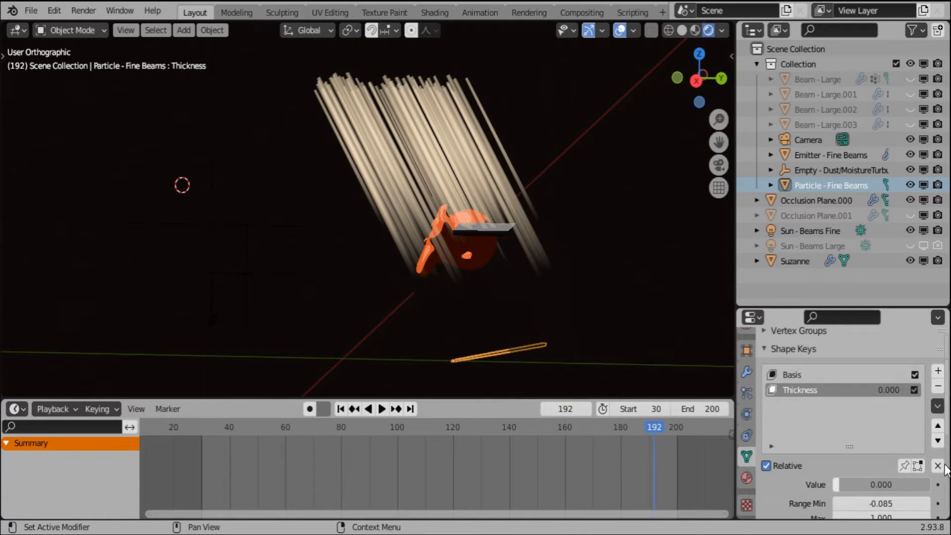
left_click_drag(867, 454, 910, 454)
scroll(800, 441, "up", 5)
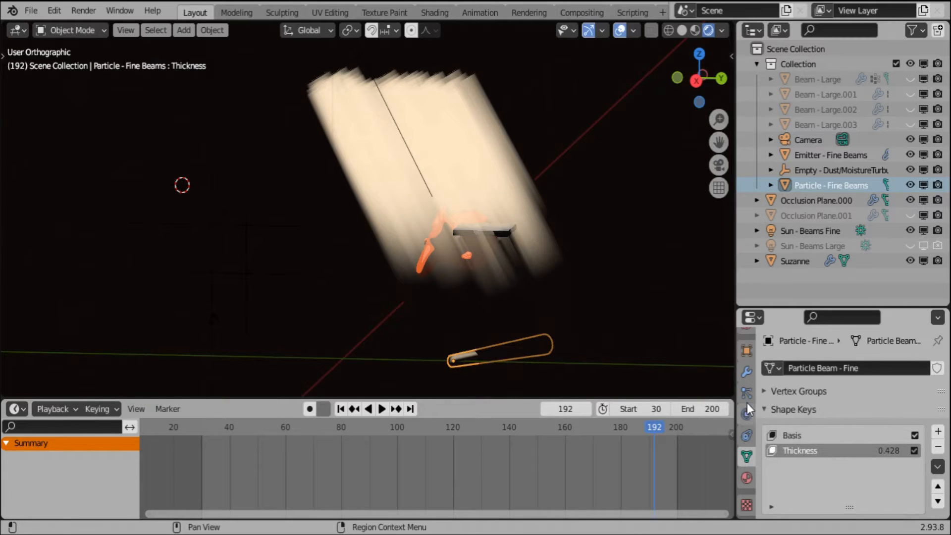
Try an emission number of 20 for the Emitter - Fine Beams particle system and settle on 10
left_click(745, 389)
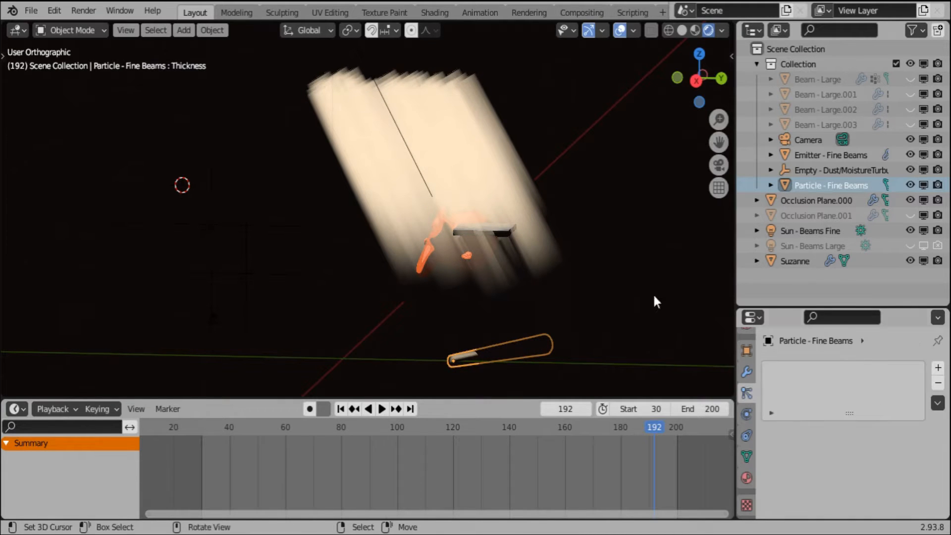
left_click(504, 257)
left_click(889, 499)
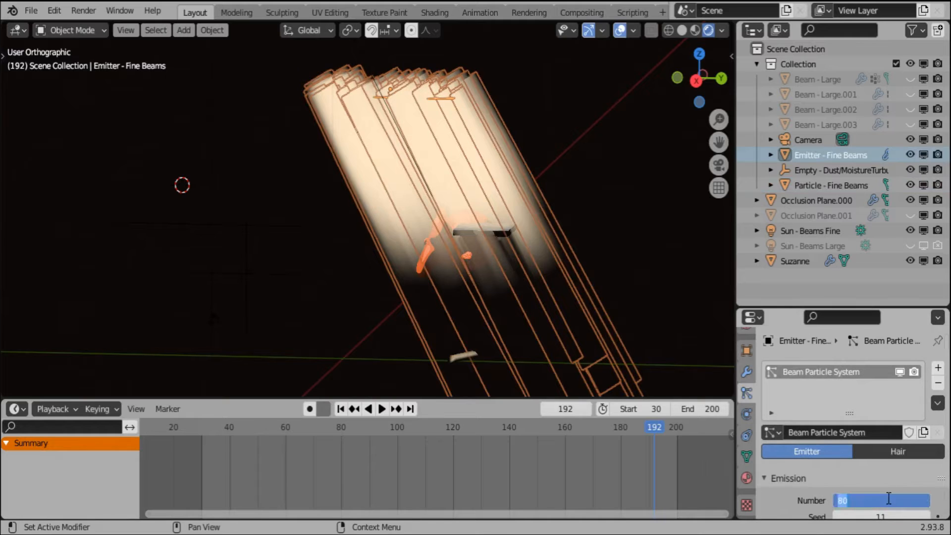
type("20")
key("Return")
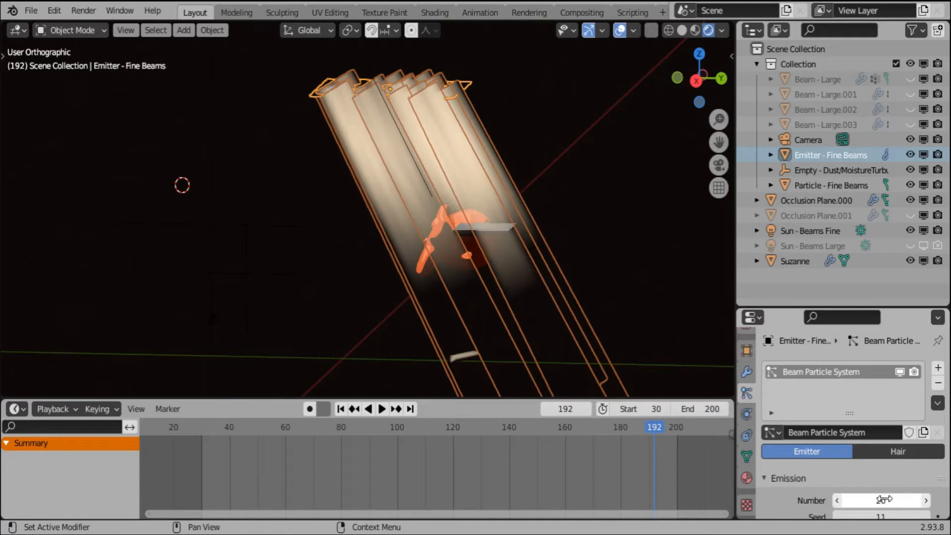
left_click(886, 500)
type("10")
key("Return")
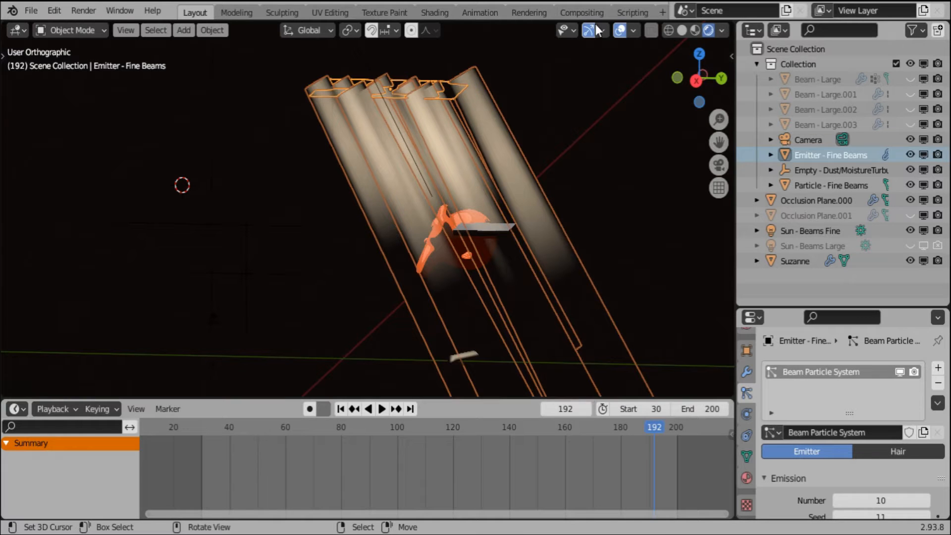
Hide the viewport overlays and view the fine beams around Suzanne from several angles
left_click(620, 30)
middle_click_drag(546, 275, 690, 308)
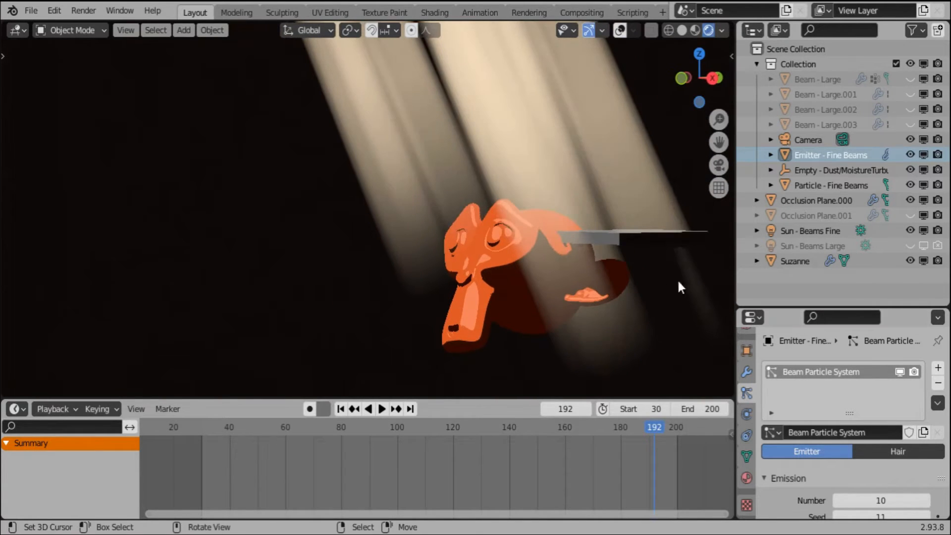
middle_click_drag(684, 366, 497, 263)
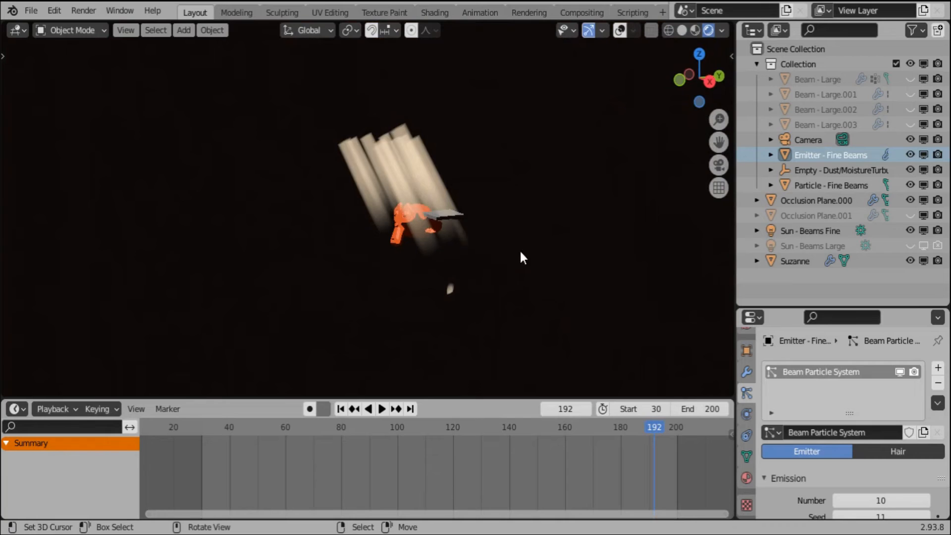
middle_click_drag(578, 301, 504, 300)
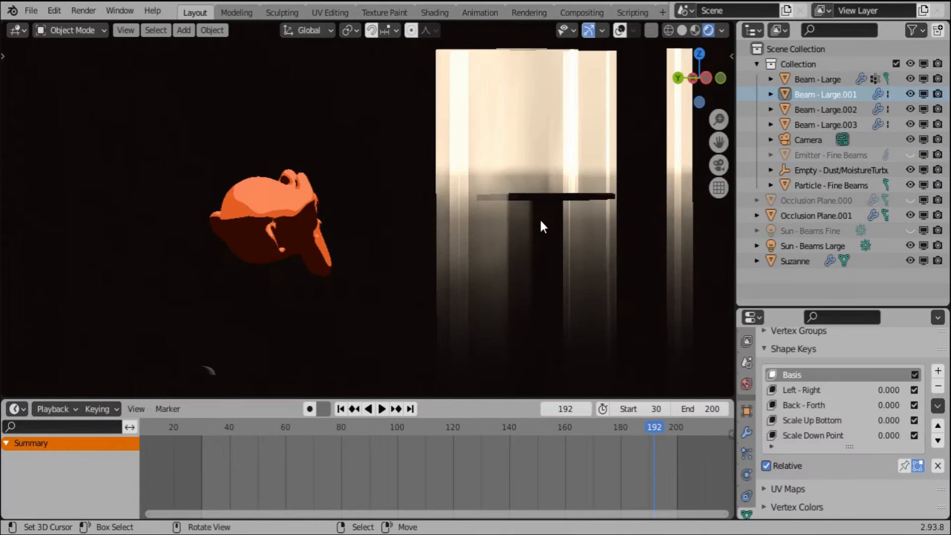
Move Occlusion Plane.001 horizontally with global Z locked so it cuts a different part of the large beams
middle_click_drag(539, 218, 396, 257)
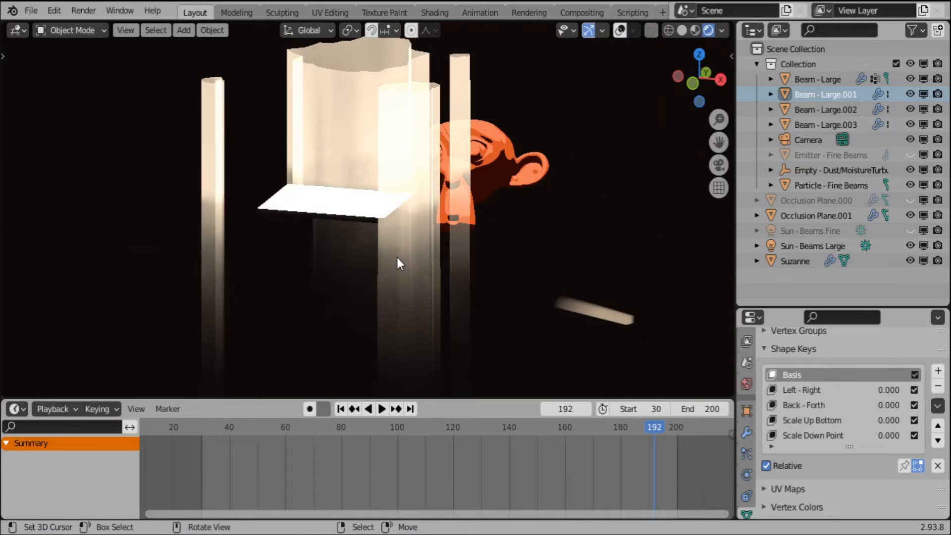
middle_click_drag(243, 267, 492, 258)
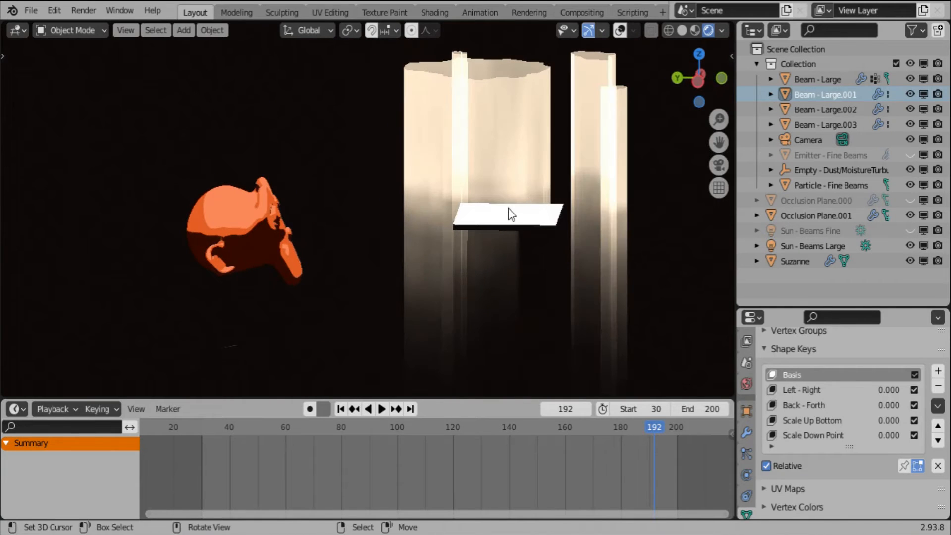
middle_click_drag(508, 208, 555, 185)
left_click(556, 184)
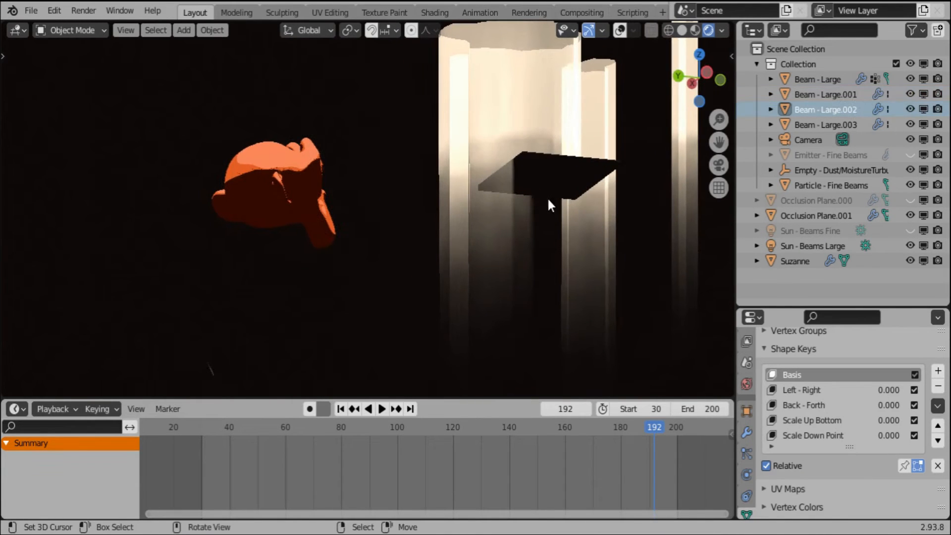
left_click(820, 214)
key("g")
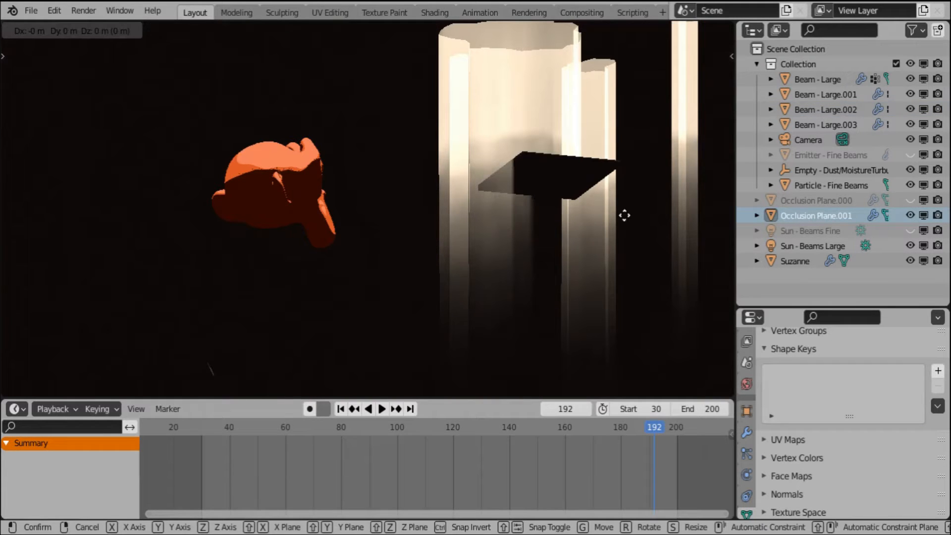
key("shift+z")
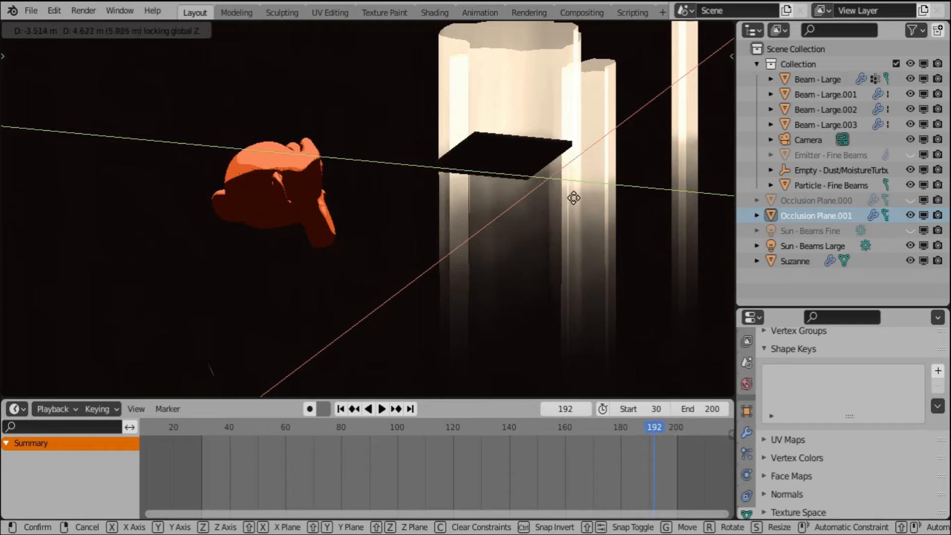
left_click(550, 219)
Play the animation and examine from several sides how the occlusion plane shadows the large beams, stopping playback at the end
left_click(382, 408)
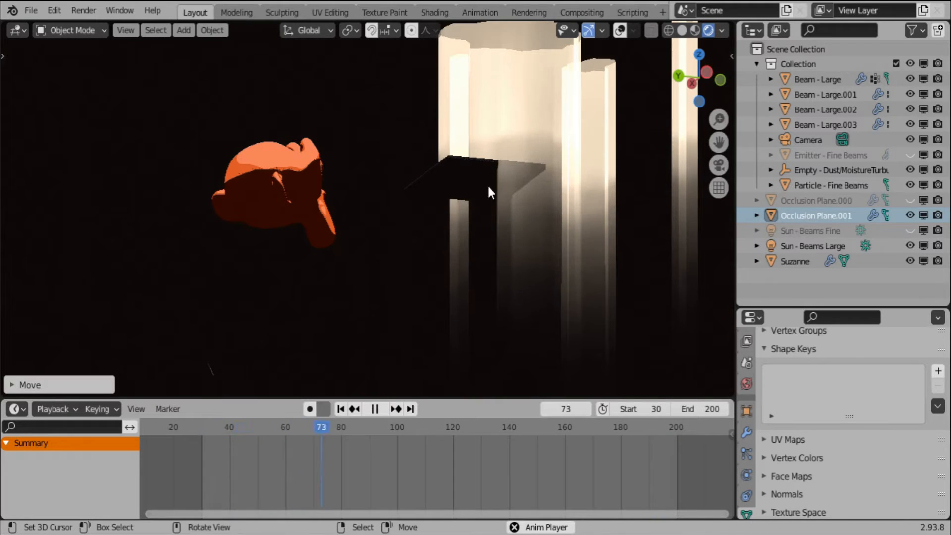
middle_click_drag(537, 256, 601, 275)
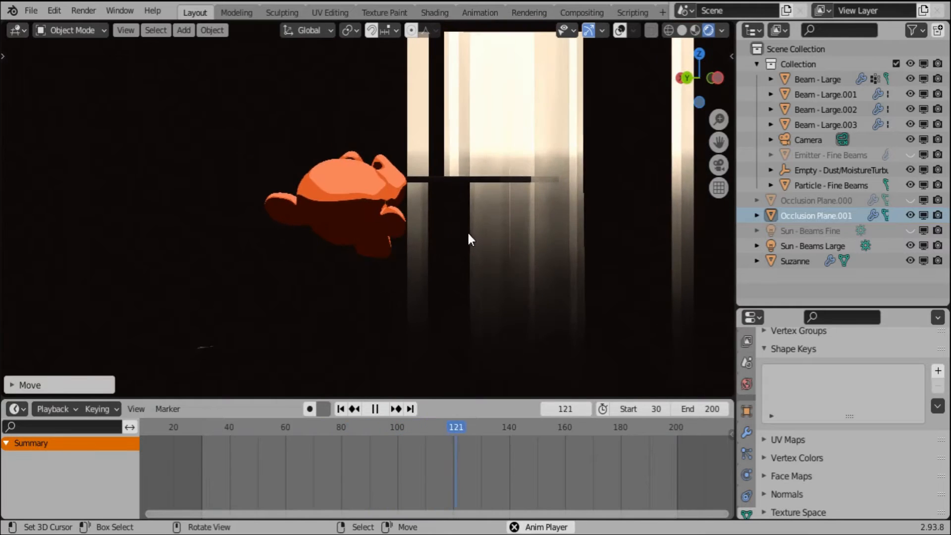
middle_click_drag(467, 231, 612, 234)
middle_click_drag(478, 245, 582, 243)
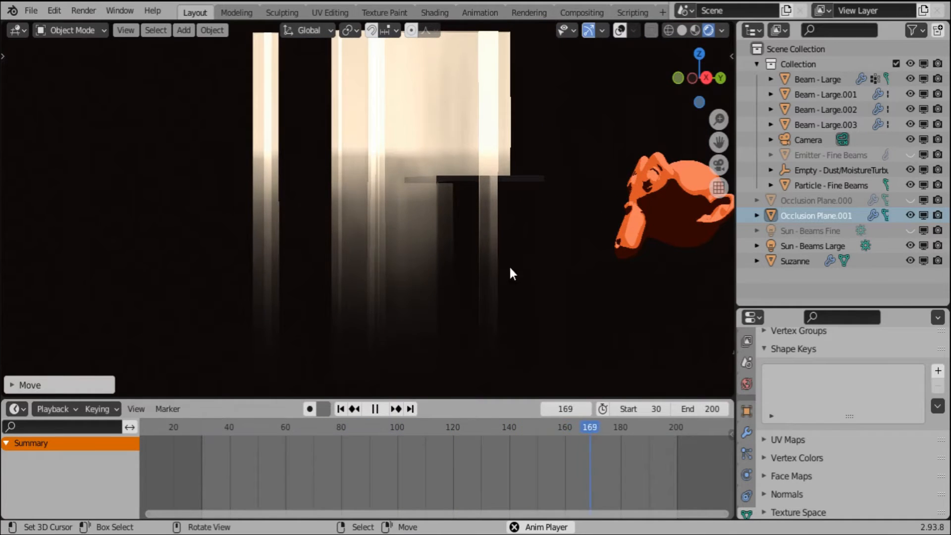
middle_click_drag(509, 268, 441, 250)
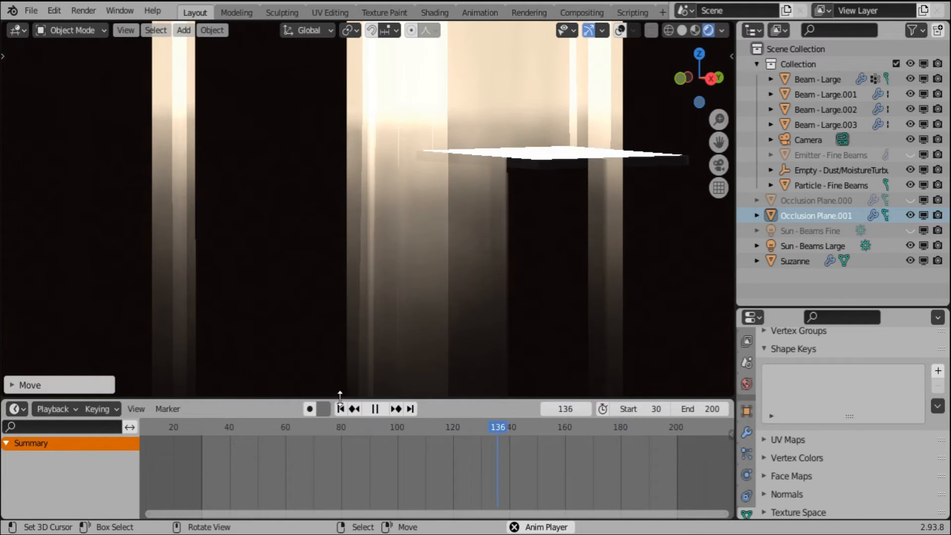
left_click(375, 409)
Select Beam - Large.002, split the 3D viewport vertically and display the Shader Editor in the new area
left_click(663, 92)
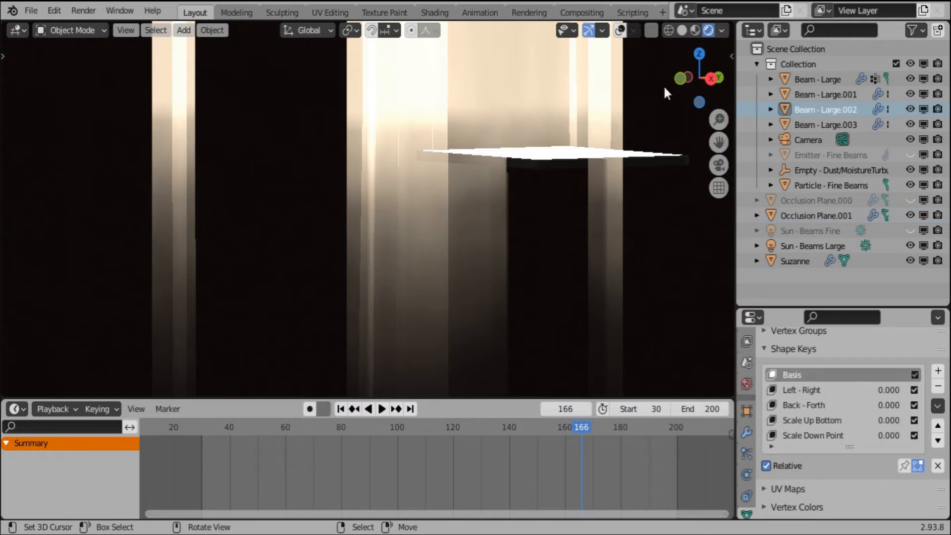
left_click(17, 30)
mouse_move(733, 25)
left_mouse_down()
mouse_move(336, 198)
mouse_move(316, 347)
left_mouse_up()
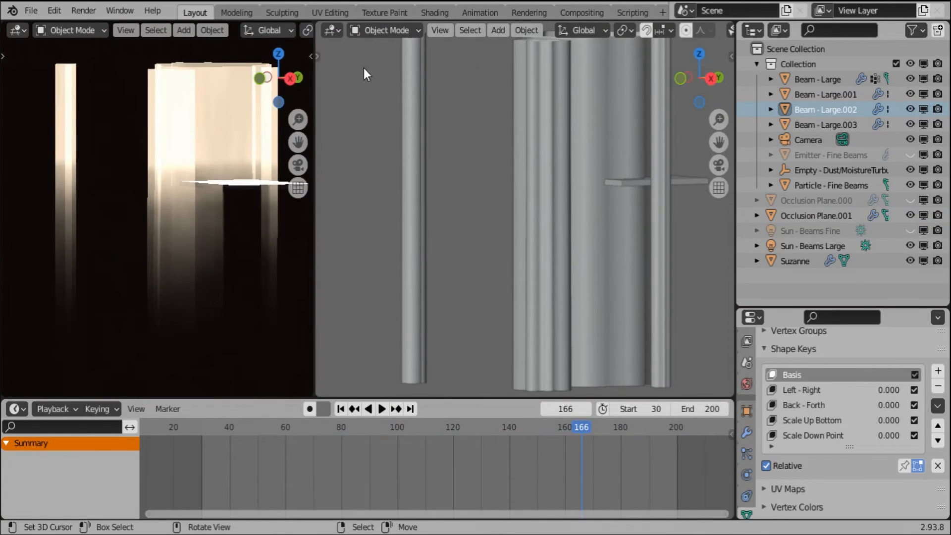
left_click(332, 30)
left_click(361, 191)
Try the white stop of the Shadow Subtraction ColorRamp farther from the black stop, and bring it back close to it
middle_click_drag(472, 101, 458, 258)
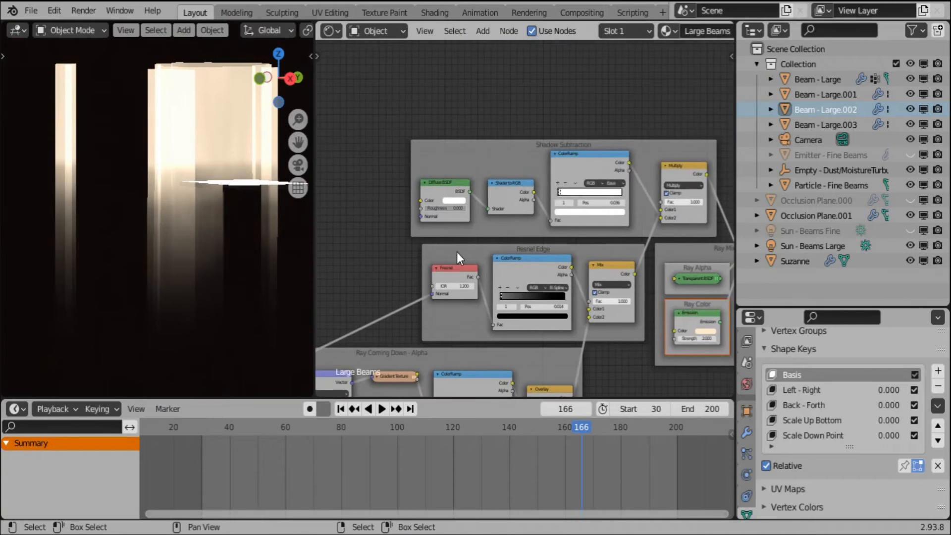
middle_click_drag(574, 215, 589, 136)
scroll(590, 136, "up", 2)
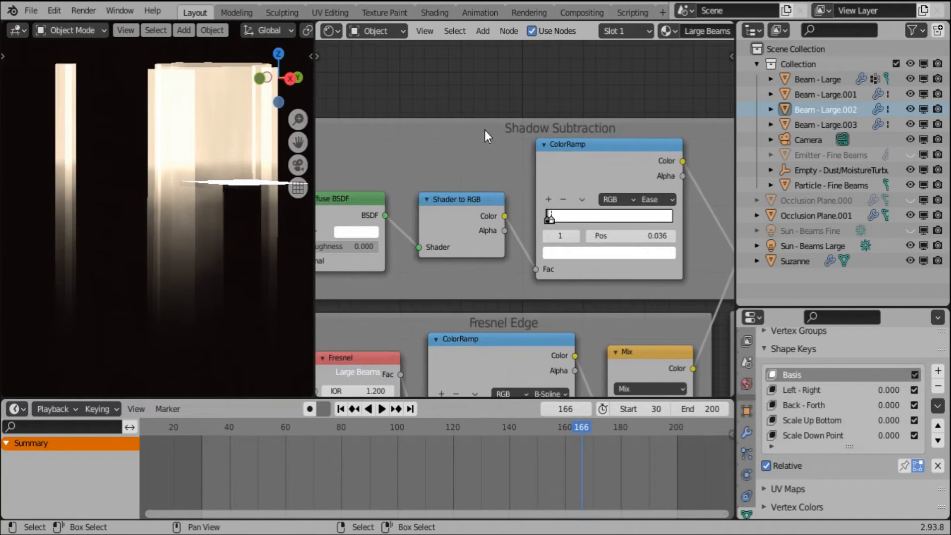
scroll(563, 192, "up", 5)
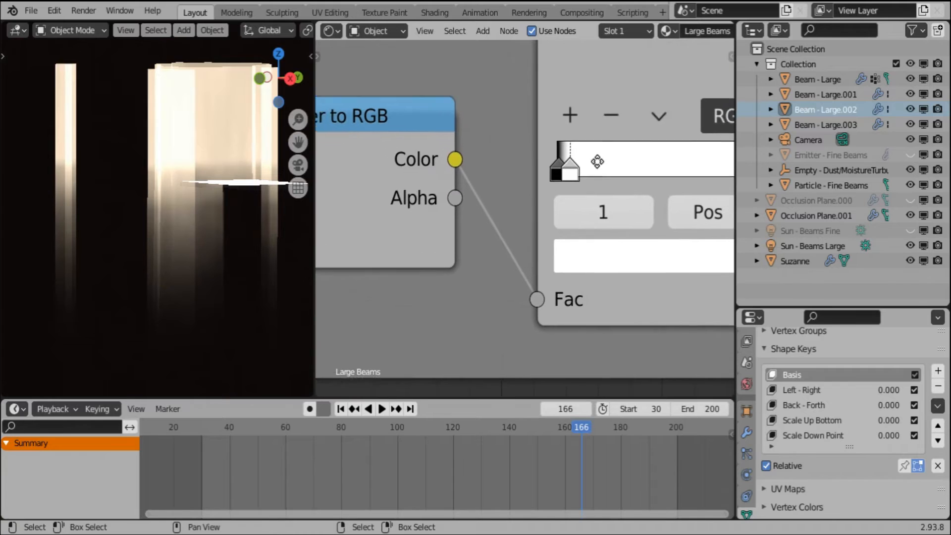
left_click_drag(563, 180, 571, 181)
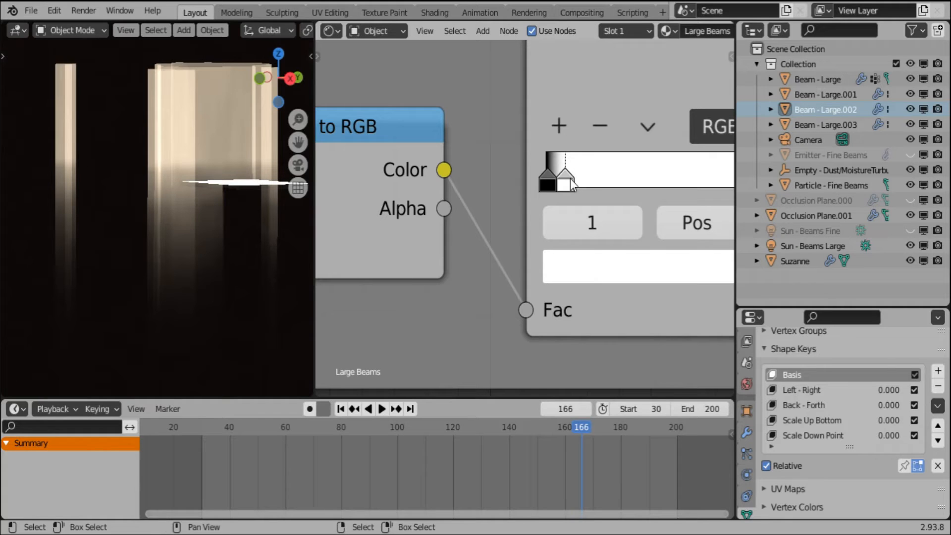
left_click_drag(573, 184, 564, 181)
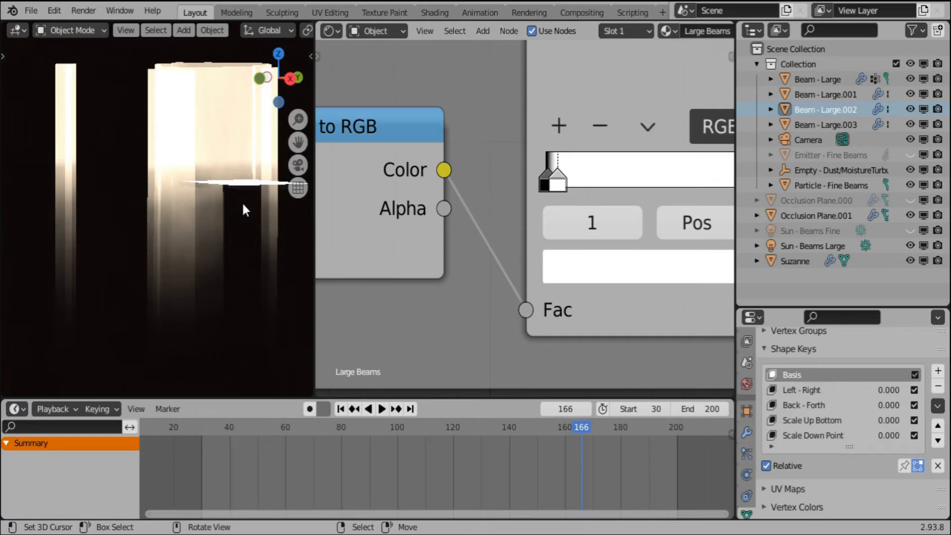
Try moving Occlusion Plane.001 horizontally out of the large beams with global Z locked
left_click(248, 187)
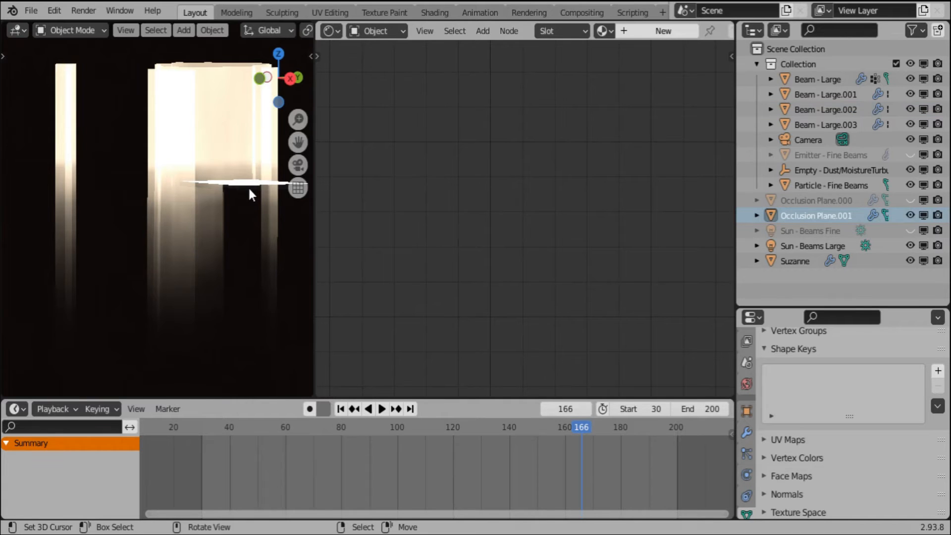
middle_click_drag(248, 186, 258, 223)
scroll(258, 224, "up", 2)
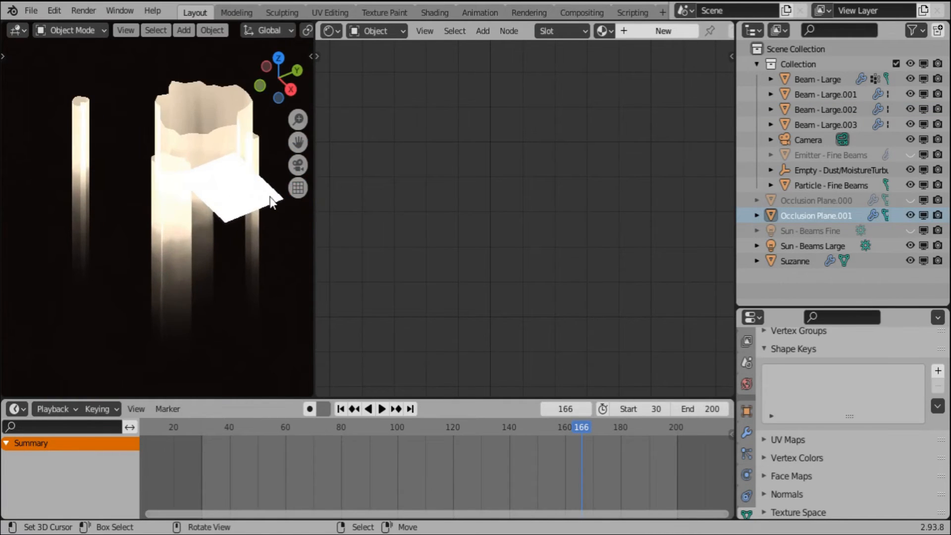
key("g")
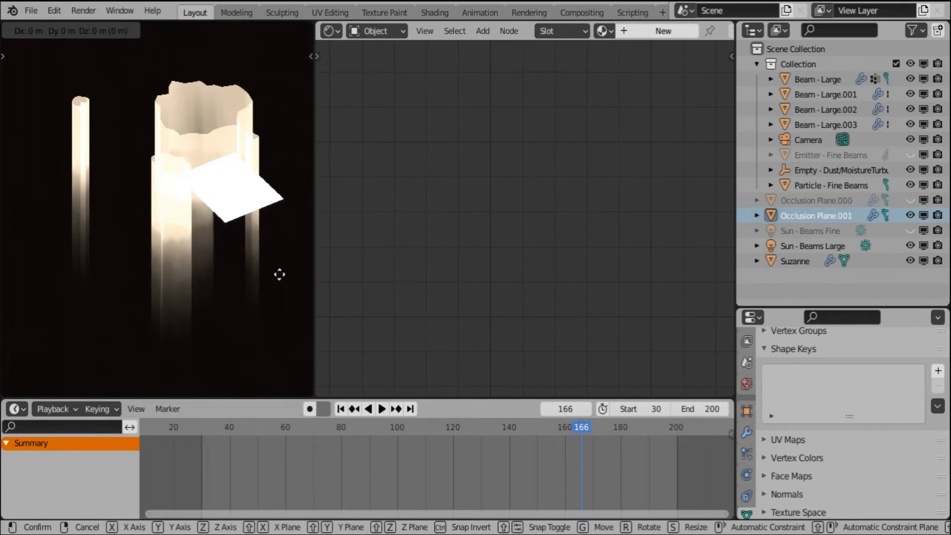
key("shift+z")
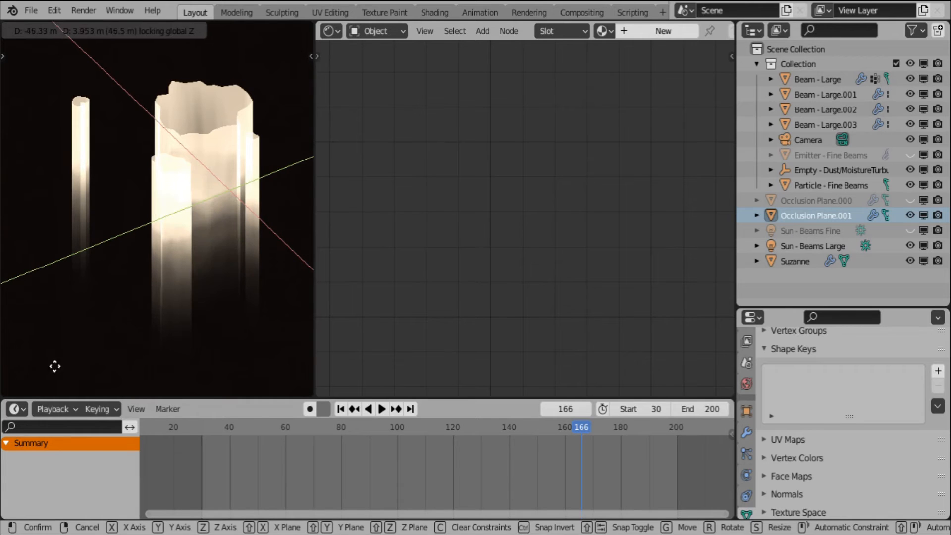
key("Escape")
Save the file and delete the Emitter - Fine Beams object
left_click(31, 11)
left_click(53, 111)
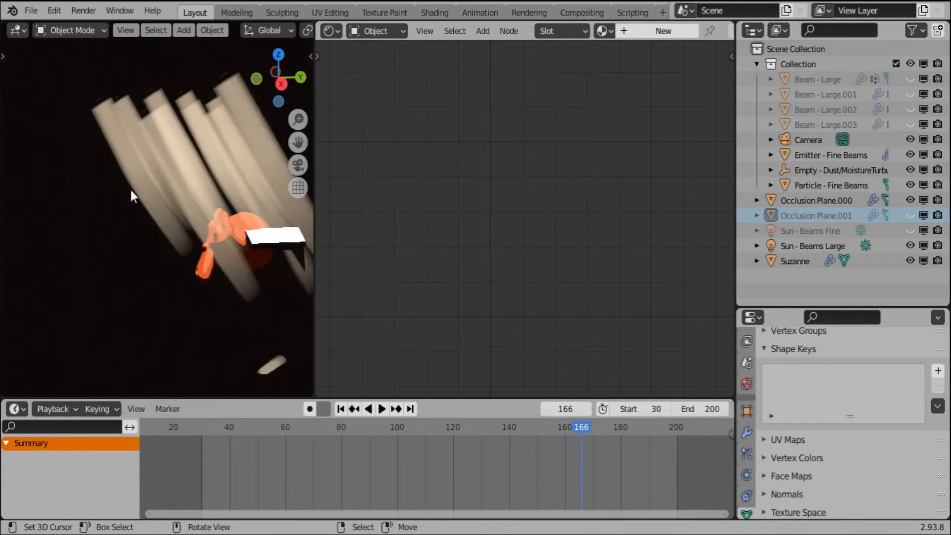
key("x")
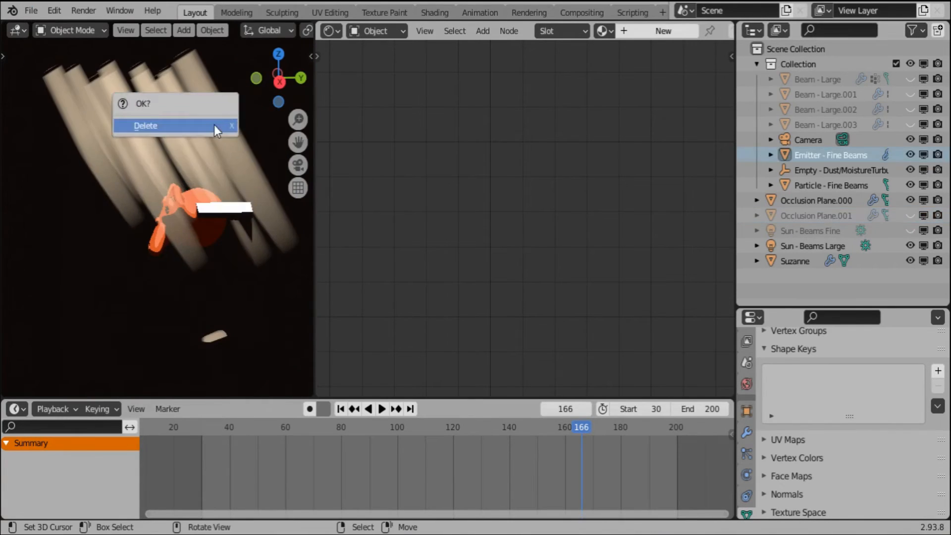
left_click(215, 130)
Add a UV sphere at the 3D cursor and show the scene statistics in the viewport
key("shift+a")
left_click(291, 153)
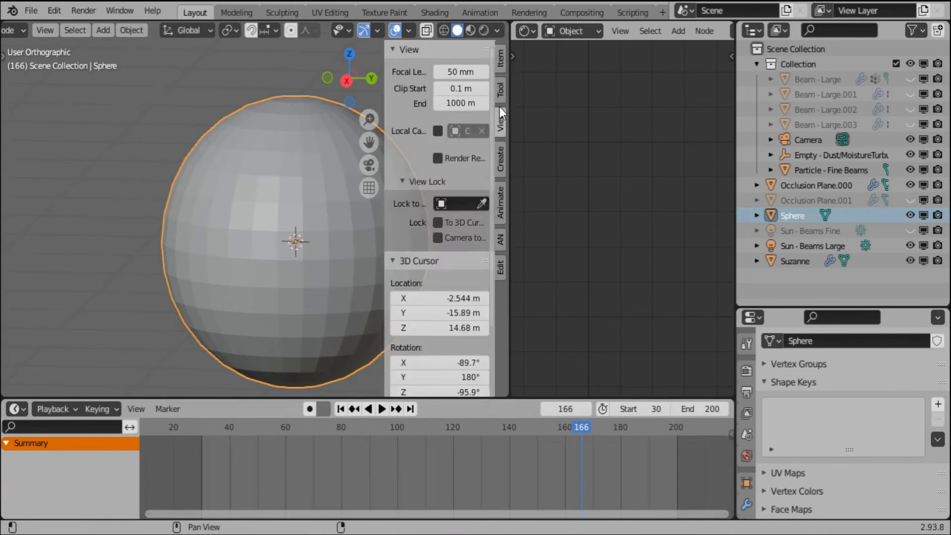
left_click(409, 31)
left_click(323, 148)
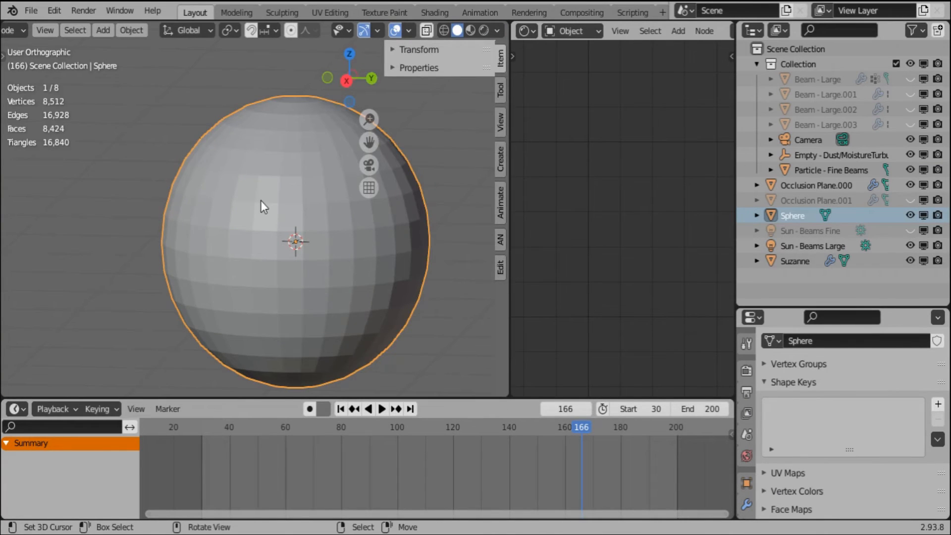
Assign the existing Beam Particle System settings to the sphere's particle system
left_click(771, 432)
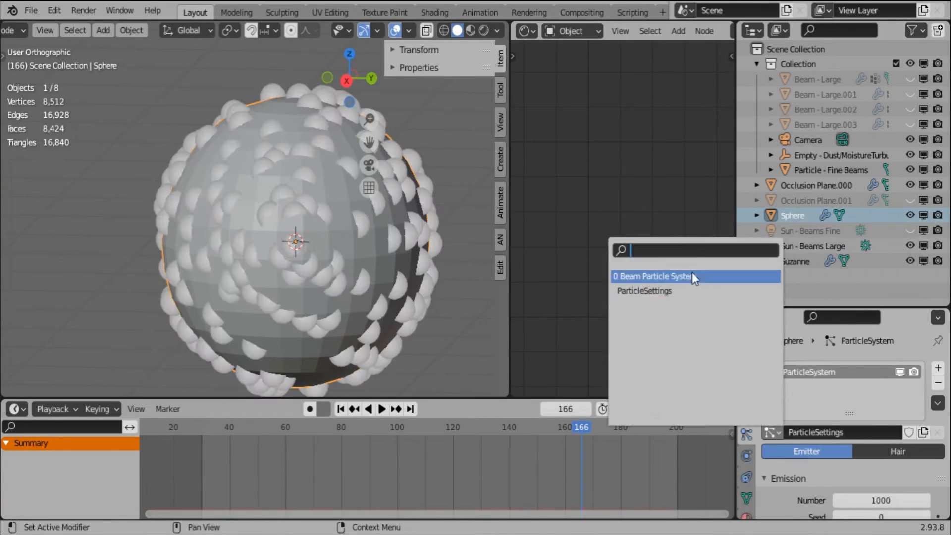
left_click(665, 276)
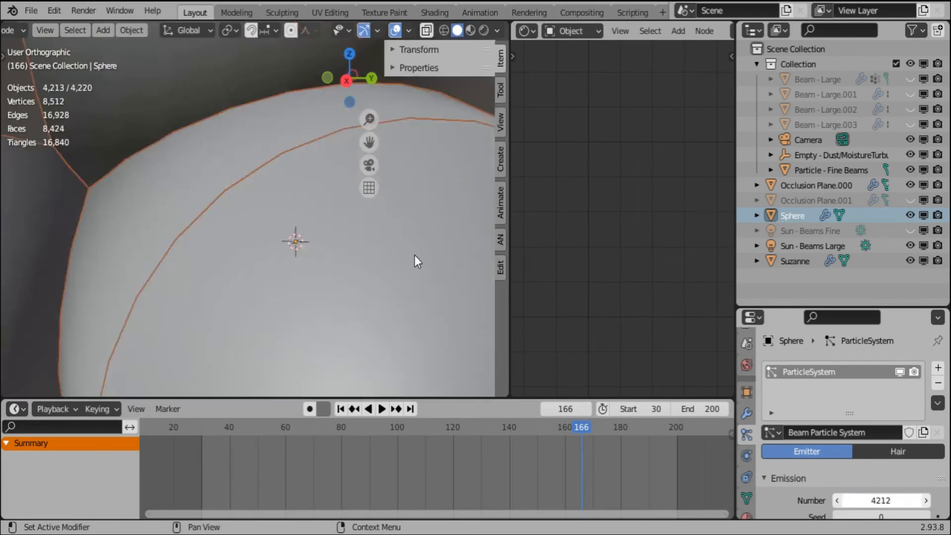
scroll(349, 229, "down", 16)
middle_click_drag(348, 230, 349, 158)
scroll(868, 441, "down", 4)
Reduce the sphere's particle emission number by halving it repeatedly, down to half of 1053
left_click(886, 379)
type("/2")
key("Return")
left_click(886, 379)
left_click(887, 380)
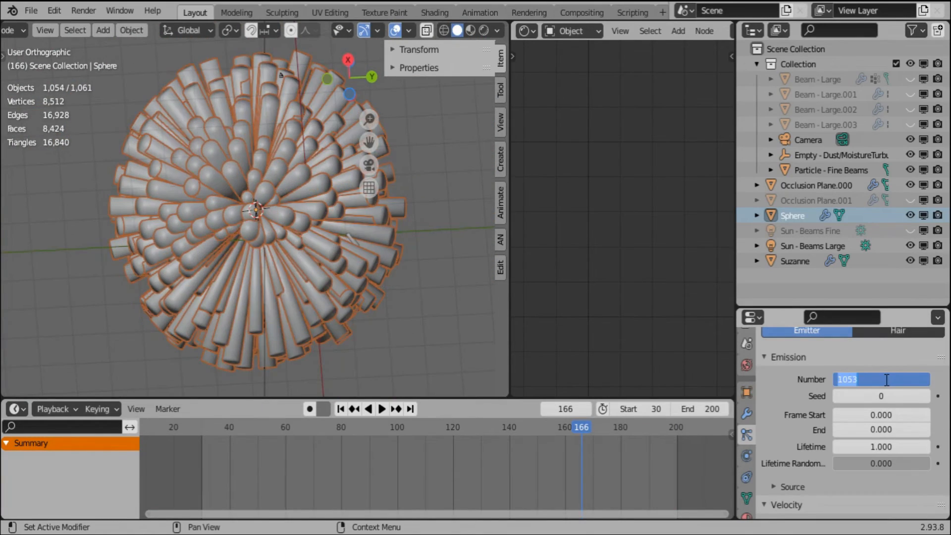
left_click(887, 380)
type("/2")
key("Return")
Switch the viewport to rendered shading and select the sphere at the centre of the radiating beams
middle_click_drag(317, 332, 163, 339)
left_click(484, 31)
mouse_move(396, 128)
middle_mouse_down()
mouse_move(322, 151)
mouse_move(285, 256)
mouse_move(290, 223)
middle_mouse_up()
key("alt+a")
scroll(278, 218, "up", 8)
right_click(295, 225)
Set Metallic and Specular to 1.000 in the sphere material's Principled BSDF node
left_click(746, 515)
key("Home")
scroll(595, 244, "up", 5)
left_click_drag(597, 235, 708, 235)
left_click_drag(607, 251, 709, 252)
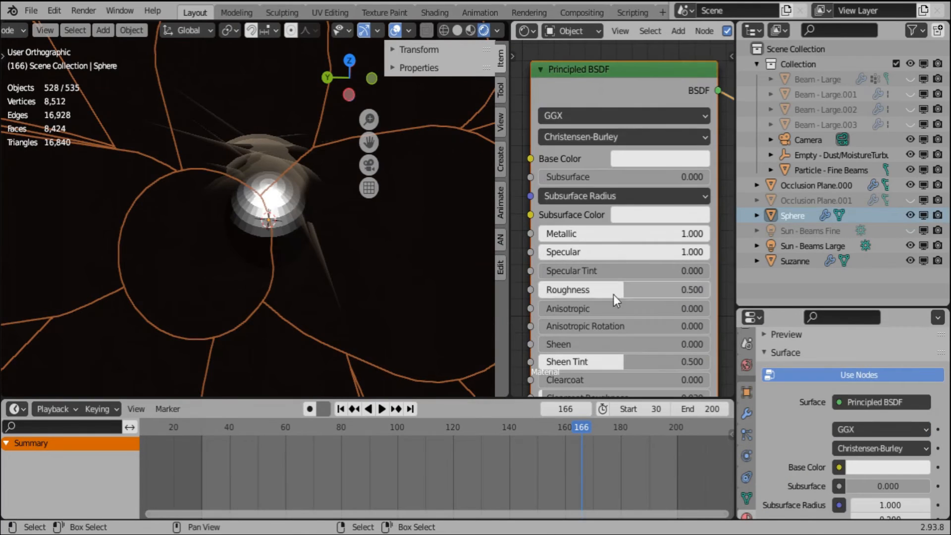
Show the fine sun beams light instead of the large one and unhide the second occlusion plane
scroll(486, 285, "down", 8)
left_click(811, 231)
left_click(910, 246)
left_click(909, 231)
left_click(909, 200)
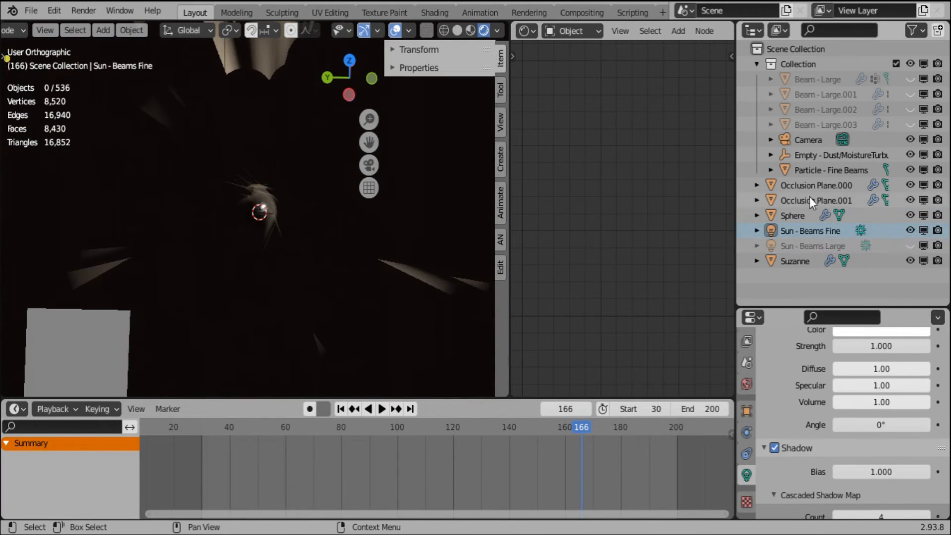
Set the Thickness shape key of the fine beams particle object to 0.000
left_click(798, 216)
left_click(793, 171)
left_click(746, 487)
left_click_drag(875, 425, 837, 425)
scroll(307, 270, "down", 4)
Go to frame 73 and scale the fine beams particle object to about 2.035
middle_click_drag(309, 164, 347, 376)
scroll(307, 269, "up", 3)
left_click(321, 427)
middle_click_drag(310, 297, 376, 225)
key("s")
left_click(312, 184)
Set the render Scale of the sphere's particle system to 0.331
left_click(747, 423)
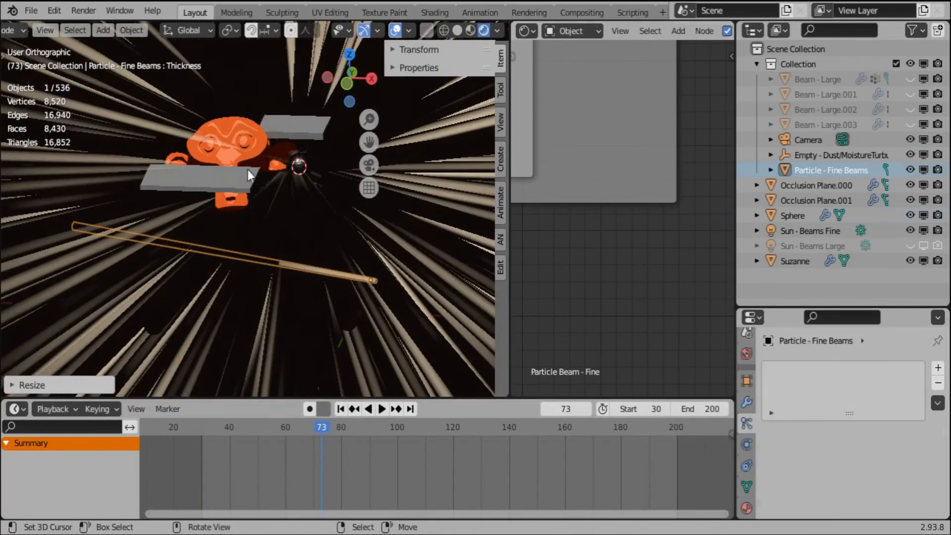
right_click(249, 173)
scroll(826, 441, "down", 5)
scroll(825, 441, "down", 2)
mouse_move(870, 340)
left_mouse_down()
mouse_move(837, 340)
mouse_move(837, 352)
mouse_move(862, 339)
left_mouse_up()
Hide the overlays and show the radiating particle beams in solid shading
key("alt+shift+z")
scroll(310, 144, "up", 6)
left_click(457, 31)
scroll(298, 208, "down", 2)
middle_click_drag(297, 208, 268, 227)
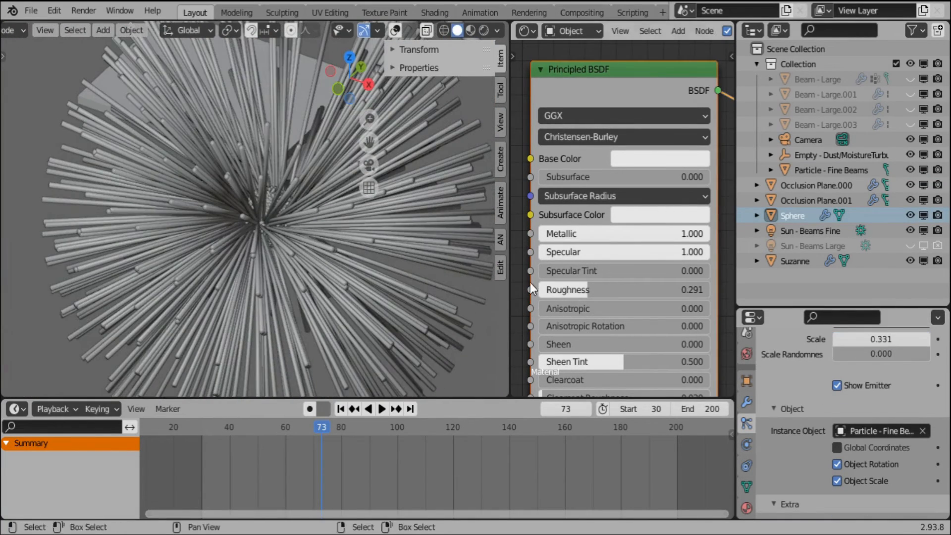
Set the sphere's particle emission Distribution to Random and turn off Random Order
scroll(840, 370, "down", 6)
scroll(770, 400, "up", 12)
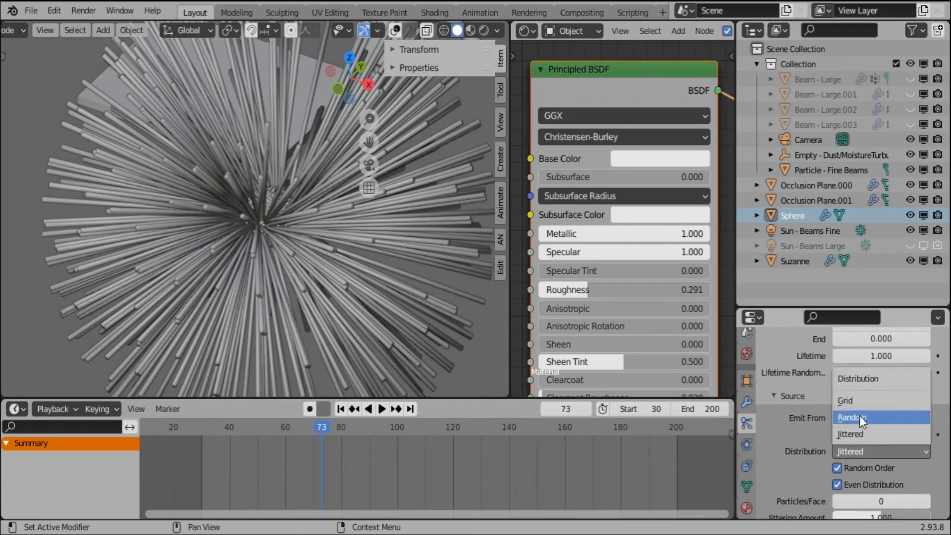
scroll(860, 417, "down", 3)
left_click(853, 408)
middle_click_drag(377, 277, 298, 35)
scroll(298, 35, "down", 5)
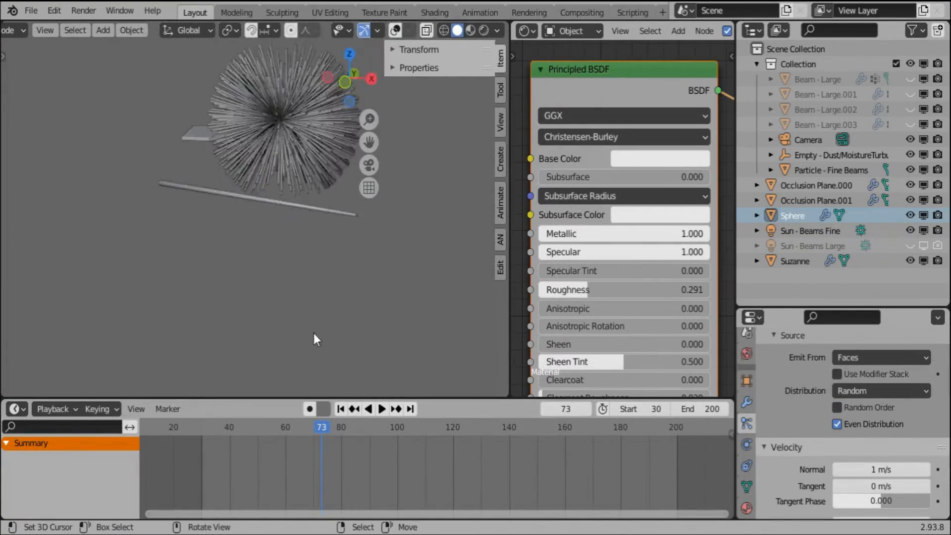
Select the standalone fine beam object, turn the overlays back on, and open its shape key data
right_click(347, 208)
scroll(347, 208, "up", 4)
middle_click_drag(386, 310, 302, 322, "shift")
key("shift+alt+z")
scroll(742, 460, "down", 2)
left_click(745, 458)
Set the fine beam object's rotation to 90° on X and 90° on Z
left_click(421, 49)
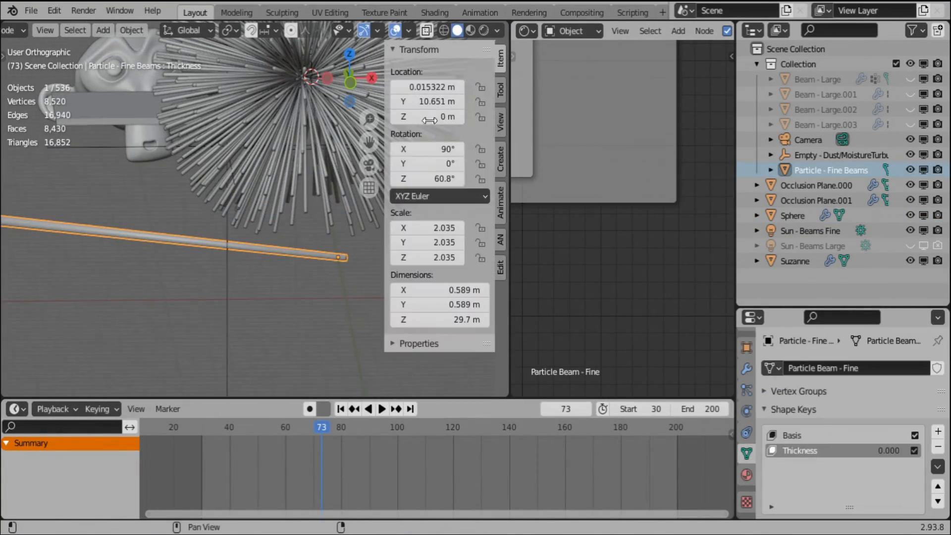
key("BackSpace")
key("BackSpace")
left_click(420, 150)
type("90")
left_click(430, 179)
type("90")
key("Return")
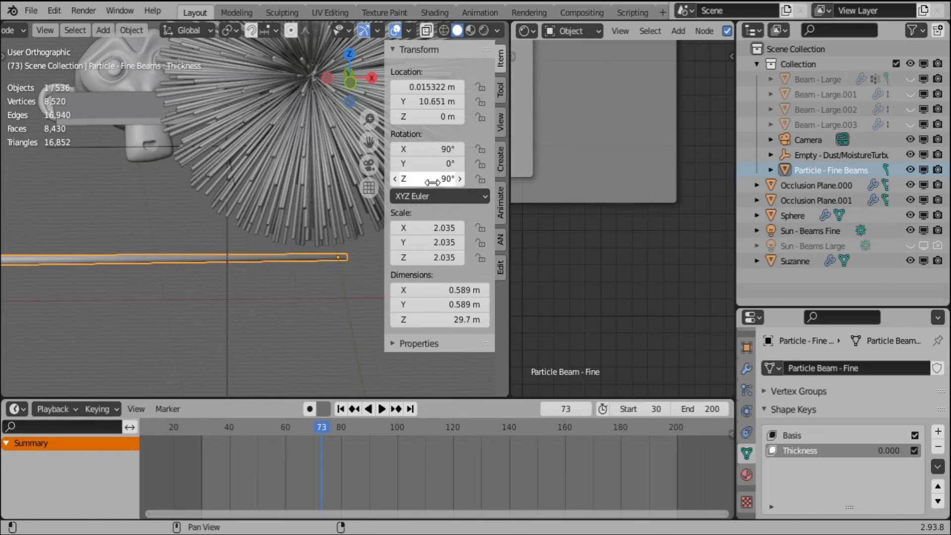
In Edit Mode, move the fine beam's whole mesh along X so its end meets the object origin
key("n")
middle_click_drag(376, 201, 385, 251)
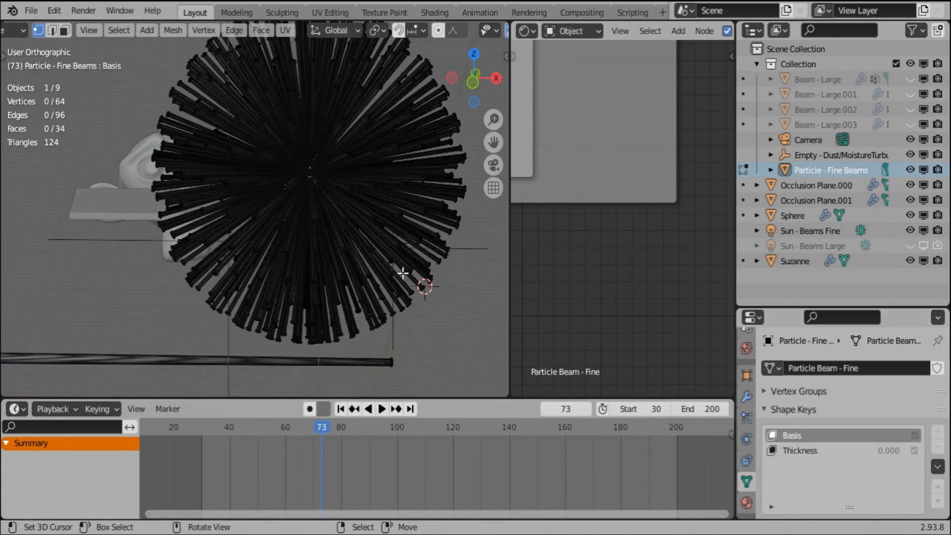
key("a")
key("g")
key("x")
left_click(424, 281)
key("Tab")
middle_click_drag(424, 280, 413, 263)
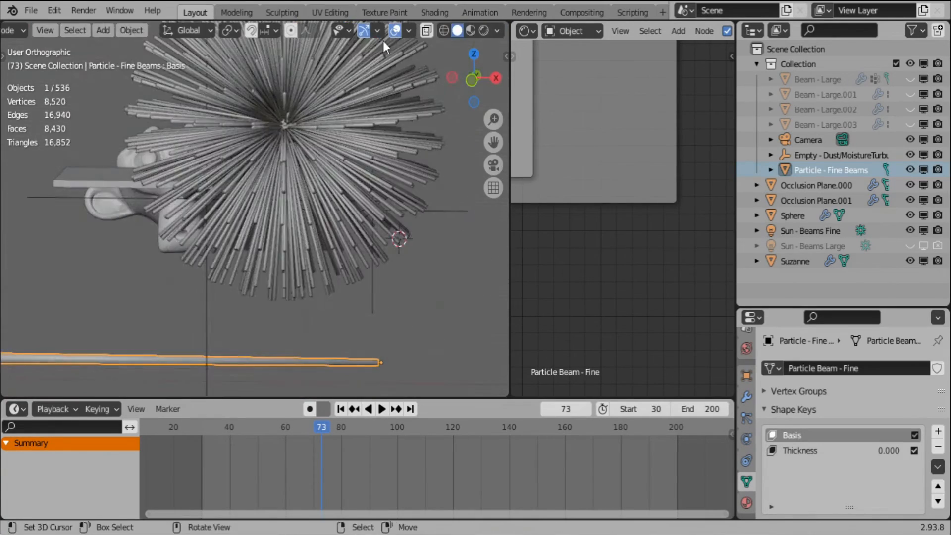
Switch the viewport to rendered shading and insert a Location keyframe on the sphere at frame 73
key("z")
key("8")
middle_click_drag(278, 178, 303, 253, "shift")
scroll(387, 227, "up", 4)
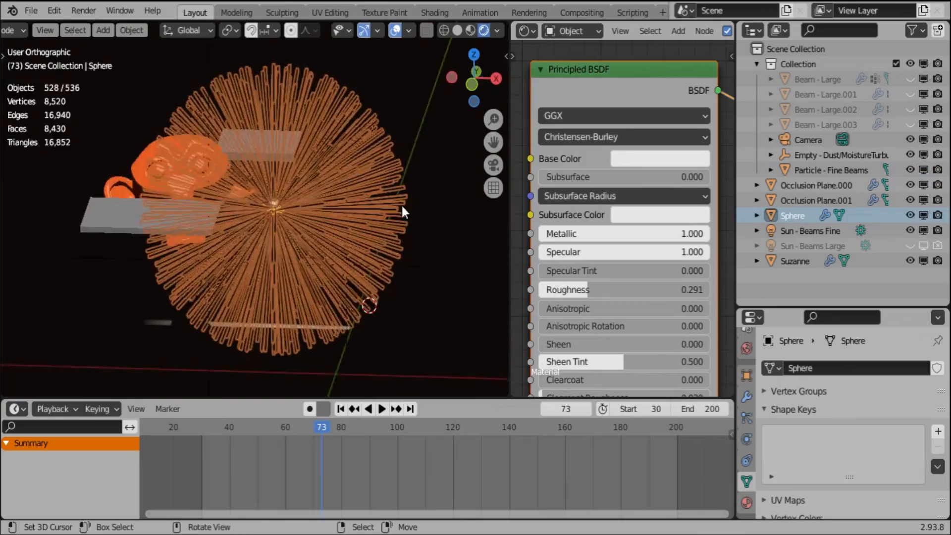
key("i")
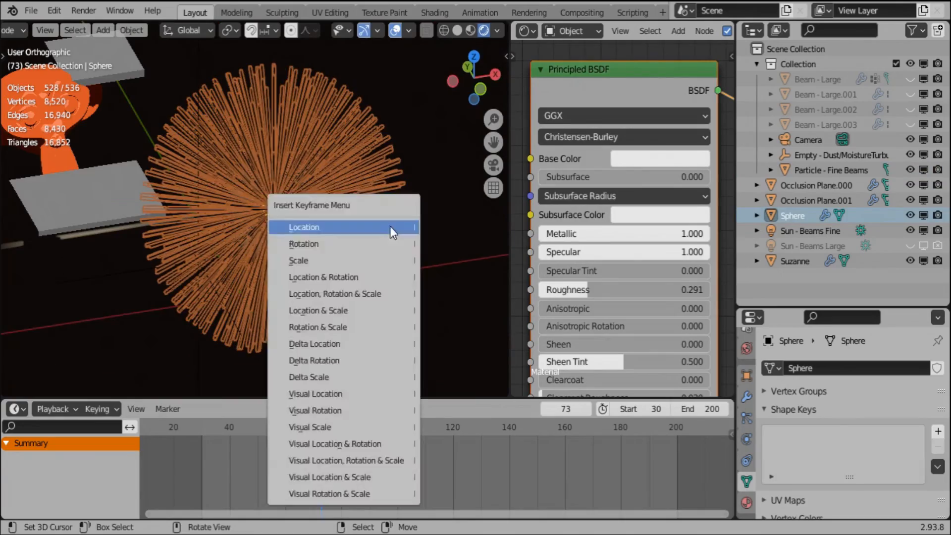
left_click(342, 226)
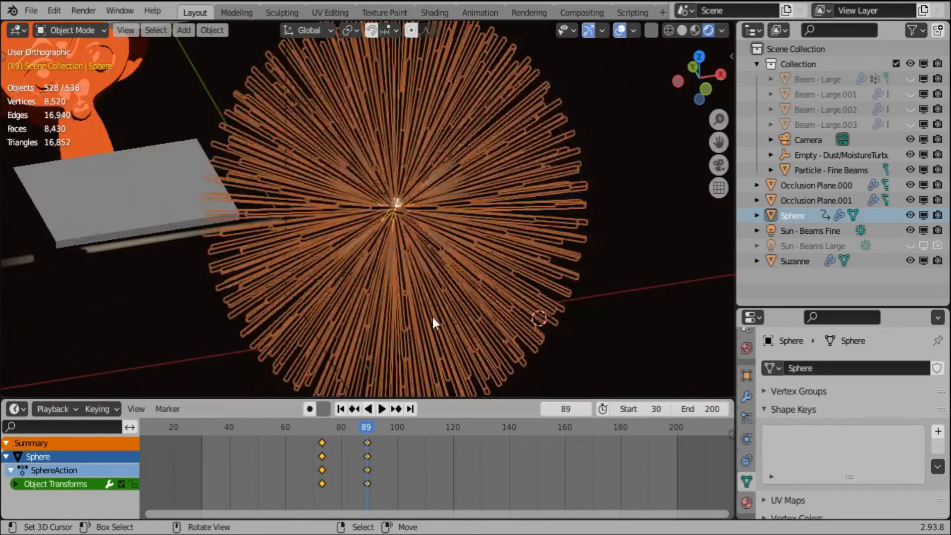
Move the sphere's second location keyframe to about frame 154 and play the animation with the overlays hidden
key("g")
left_click(561, 442)
left_click(619, 30)
middle_click_drag(518, 292, 503, 259)
key("space")
Enable Show Backface on the fine beam material and open its nodes in a Shader Editor beside the viewport
left_click(811, 231)
left_click(832, 170)
left_click(843, 424)
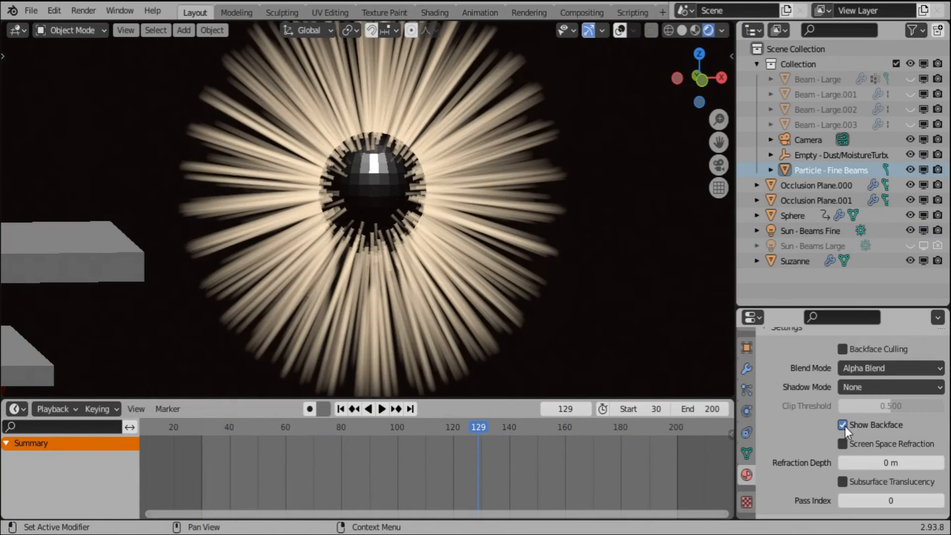
left_click(793, 216)
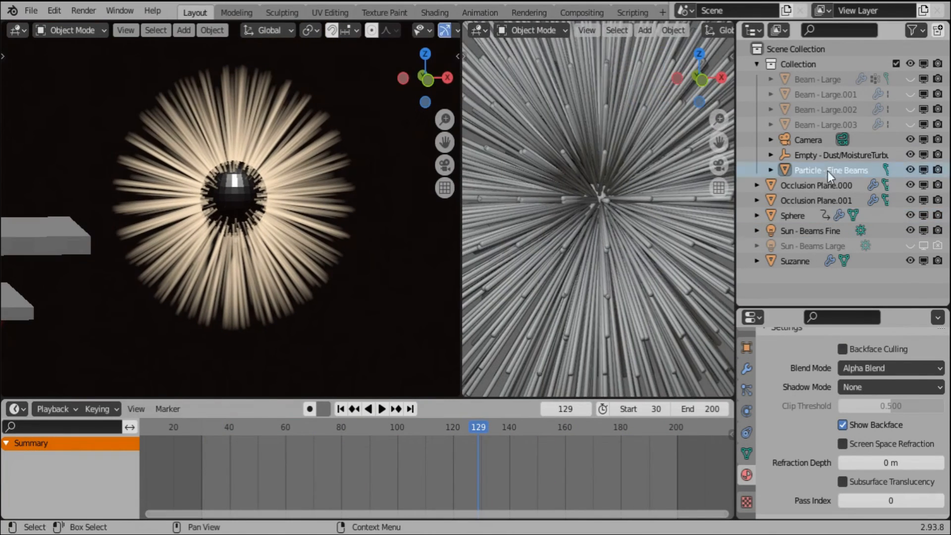
left_click(478, 30)
left_click(493, 189)
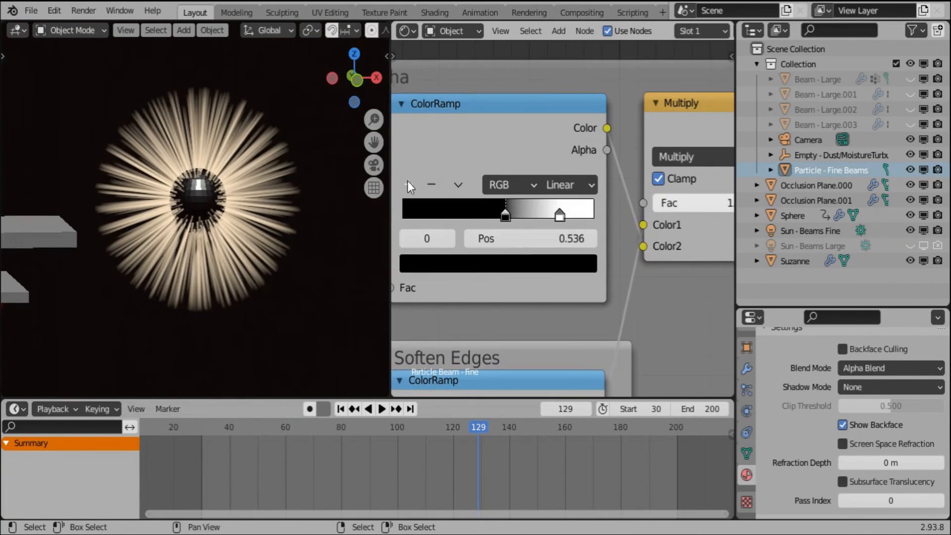
Adjust the brightness of the light stop in the ColorRamp above Soften Edges and slide it toward the dark stop
left_click(584, 215)
left_click(555, 264)
left_click_drag(554, 297, 554, 426)
left_click_drag(584, 215, 565, 216)
left_click_drag(560, 215, 538, 218)
left_click_drag(565, 216, 546, 218)
Duplicate the Multiply node in the shadow subtraction frame, insert the copy after it, and make its Color2 black
scroll(545, 218, "down", 12)
scroll(632, 167, "up", 6)
middle_click_drag(714, 81, 510, 197)
left_click(548, 126)
key("shift+d")
left_click(642, 127)
left_click(664, 204)
left_click_drag(740, 69, 740, 117)
Set the duplicated colour node's blend mode to Mix and its Fac to 0.775
left_click(650, 148)
left_click(644, 162)
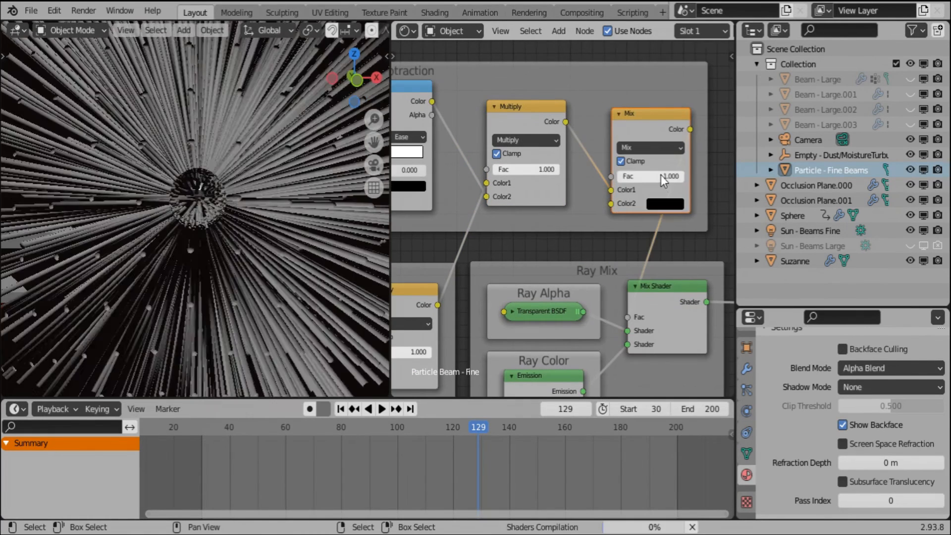
left_click_drag(662, 176, 642, 176)
Halve the sphere's particle emission number to 132 and play the animation
left_click(793, 215)
left_click(747, 390)
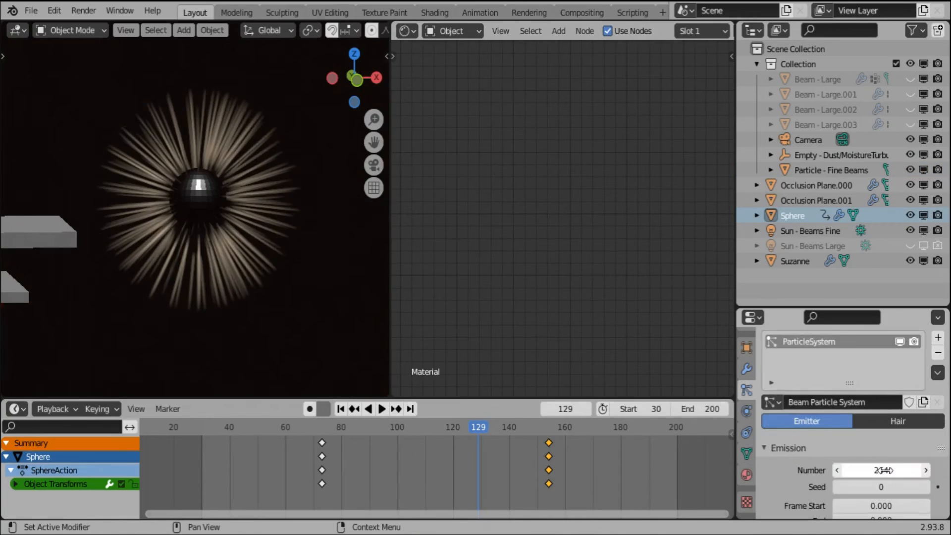
key("space")
middle_click_drag(265, 287, 371, 391)
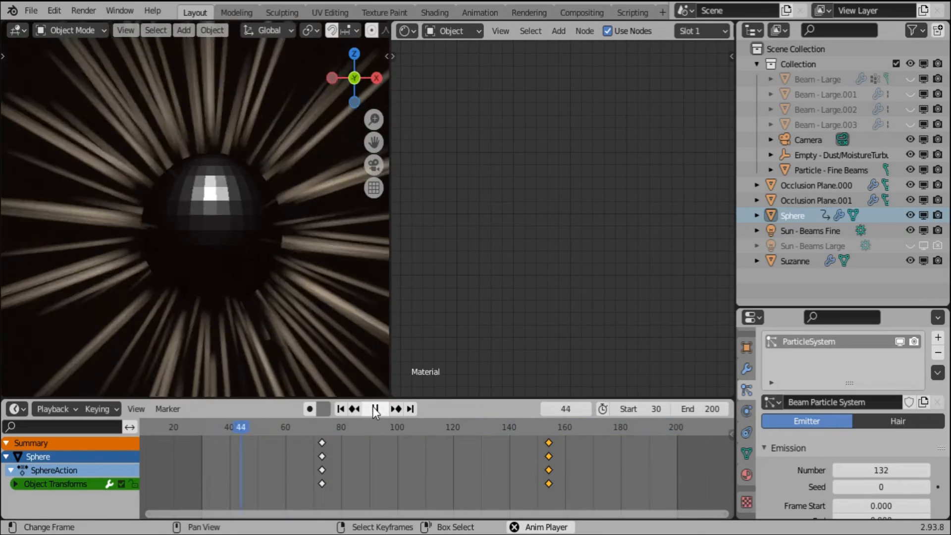
left_click(375, 409)
Select the standalone fine beam object and apply its transform
scroll(790, 445, "down", 7)
scroll(789, 445, "down", 10)
left_click(841, 437)
scroll(202, 281, "down", 7)
right_click(163, 342)
middle_click_drag(202, 280, 223, 278)
key("ctrl+a")
left_click(300, 254)
Switch the viewport to solid shading with the overlays shown
scroll(307, 30, "down", 5)
left_click(337, 30)
middle_click_drag(300, 304, 259, 306)
scroll(259, 306, "down", 3)
key("alt+shift+z")
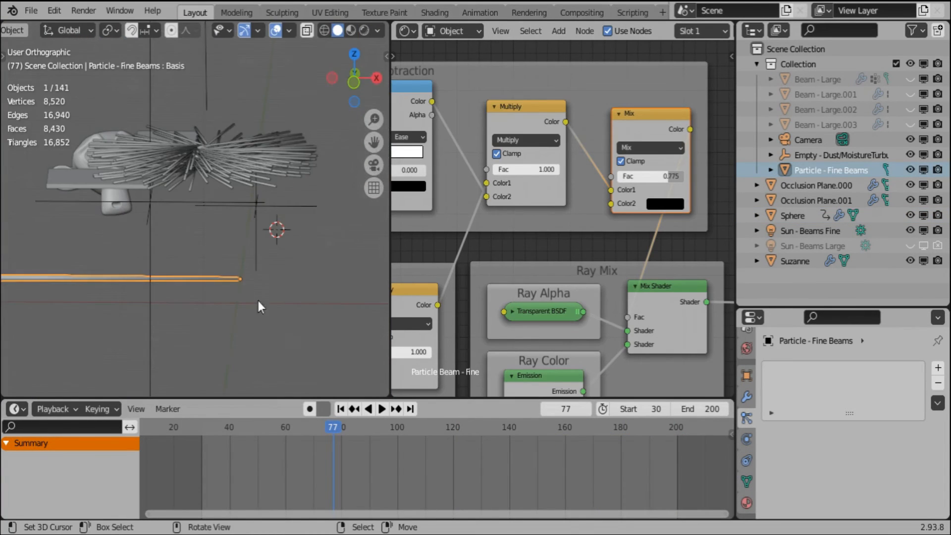
Enable Rotation in the sphere's particle system and choose its Orientation Axis
right_click(297, 166)
scroll(777, 341, "down", 15)
left_click(774, 344)
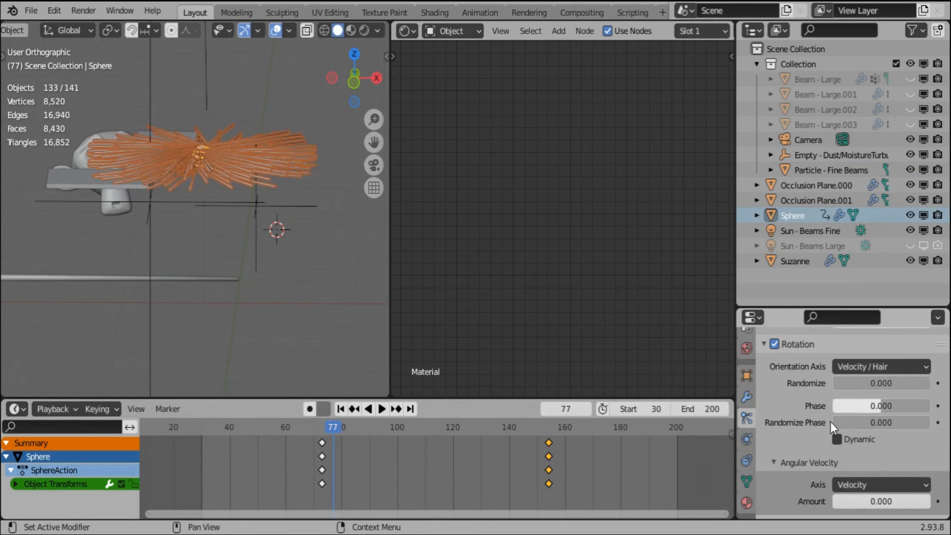
left_click(881, 366)
left_click(832, 329)
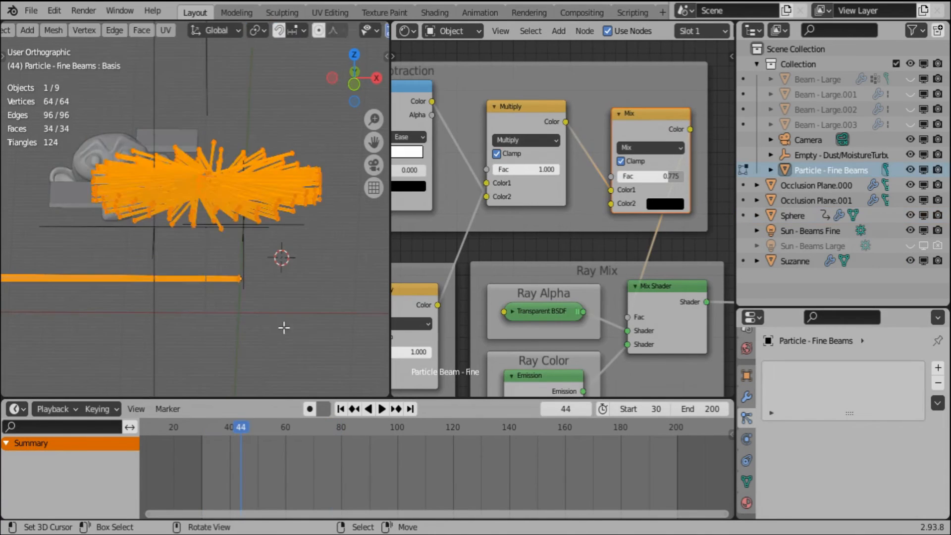
Snap the 3D cursor to the fine beam object and rotate its mesh around the global Z axis
key("shift+s")
key("2")
key("Tab")
key("r")
key("z")
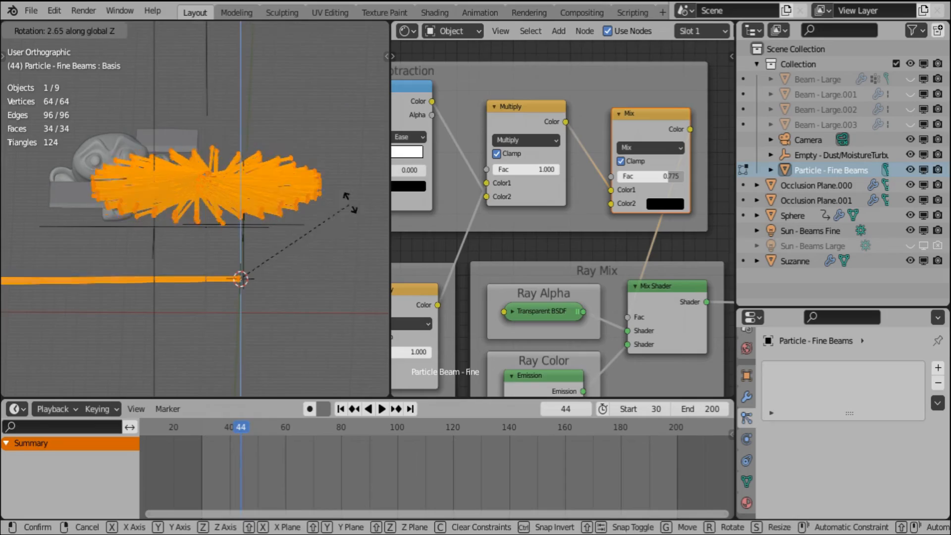
left_click(194, 108)
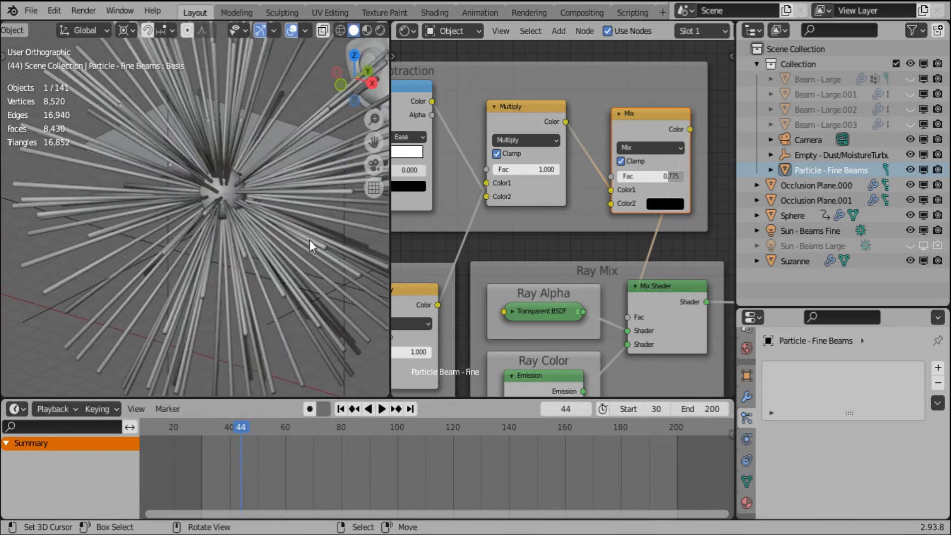
Play the animation and enlarge the viewport to examine the beams around the moving sphere
key("space")
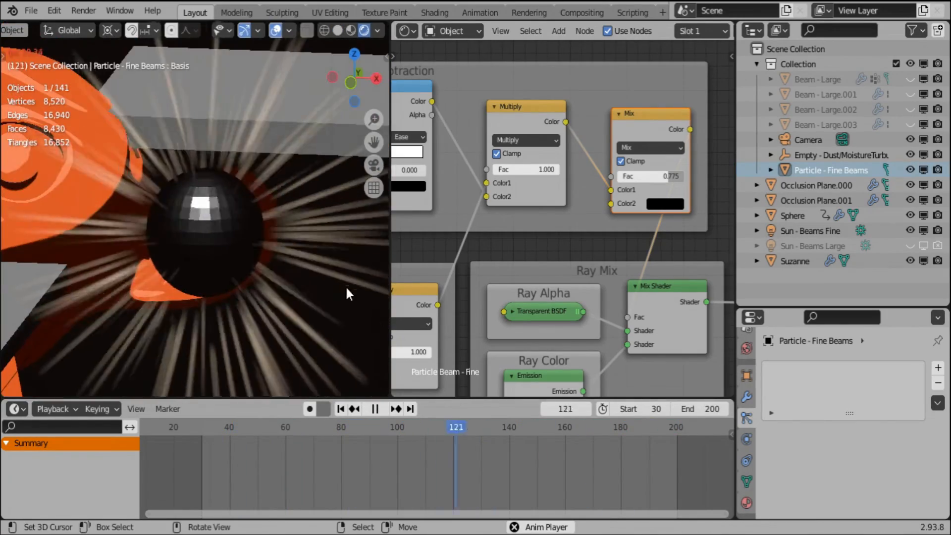
key("ctrl+space")
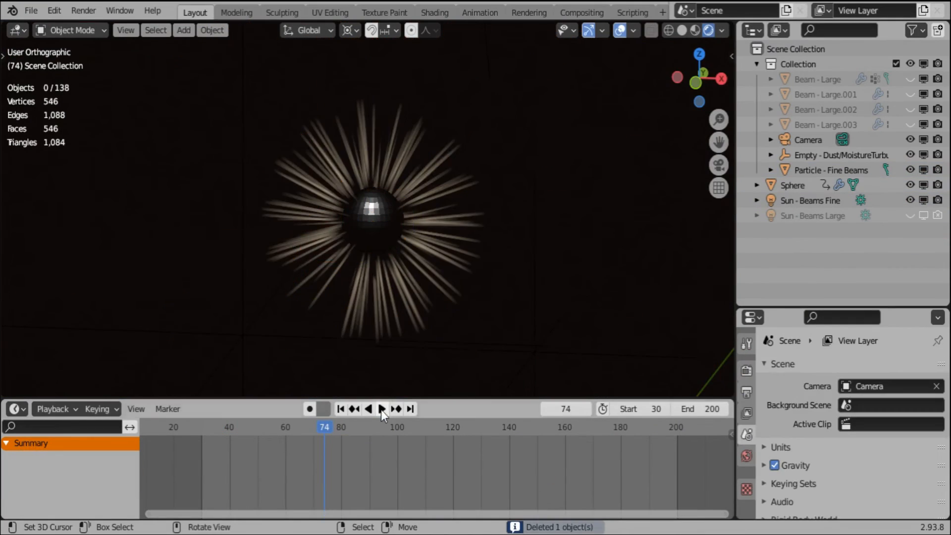
Add a black-to-purple ColorRamp to the world background and set the sphere material's Roughness to 0.000
key("shift+a")
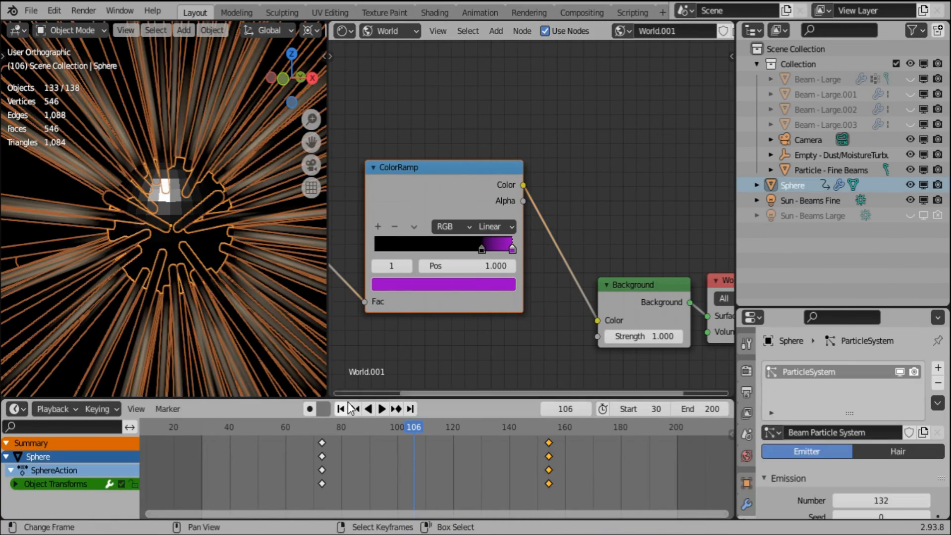
left_click_drag(460, 254, 429, 257)
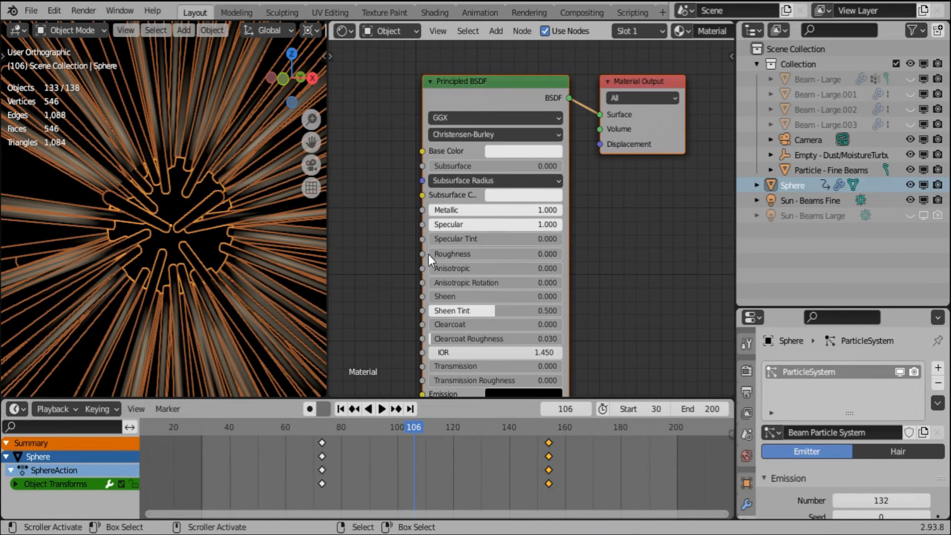
Change the node editor to a second 3D viewport and rotate the fine beam object around the Z axis
left_click(345, 31)
left_click(884, 202)
key("shift+F5")
middle_click_drag(599, 222, 639, 286)
scroll(640, 286, "down", 3)
key("r")
key("z")
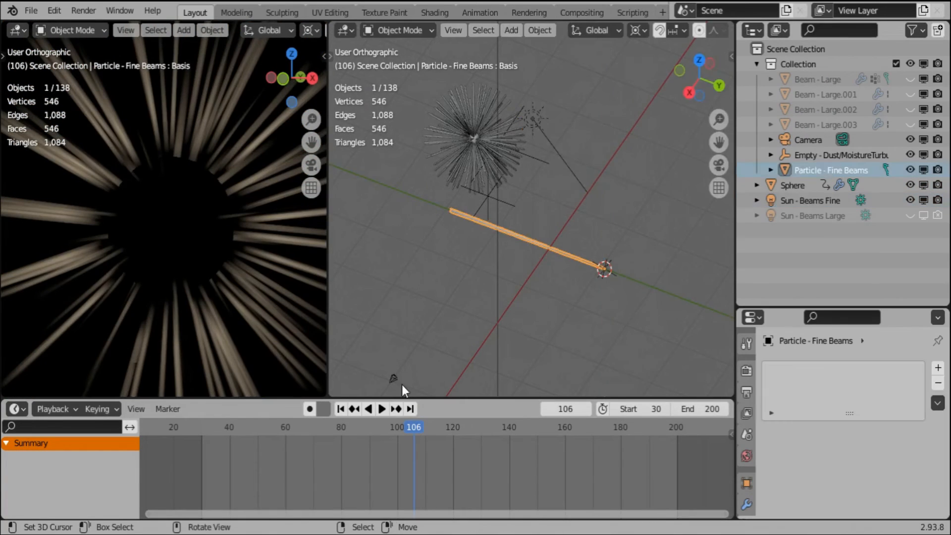
Bring back the Shader Editor with the fine beam material's nodes and play the animation
left_click(345, 30)
left_click(404, 191)
middle_click_drag(494, 311, 497, 316)
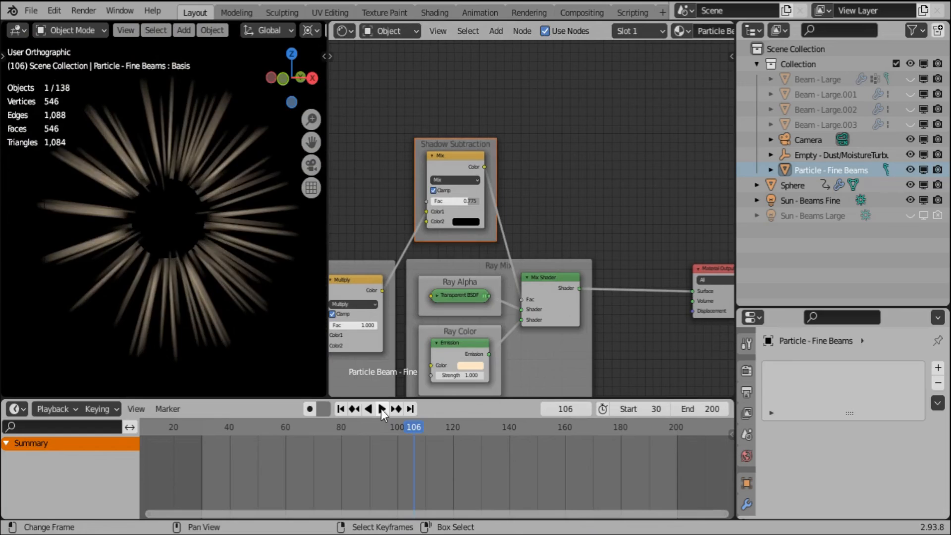
left_click(382, 409)
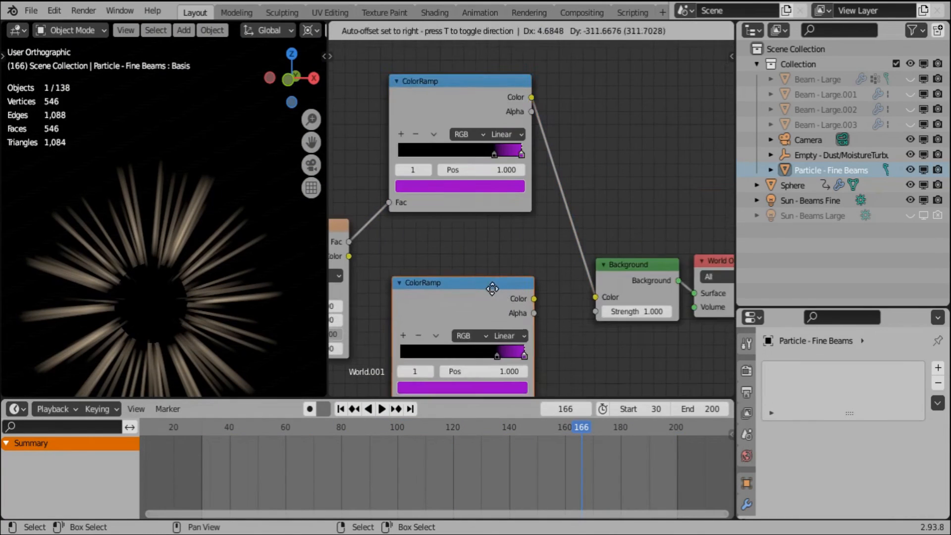
Add a Texture Coordinate node to the world shader and link it to the upper Noise Texture's Vector
key("shift+a")
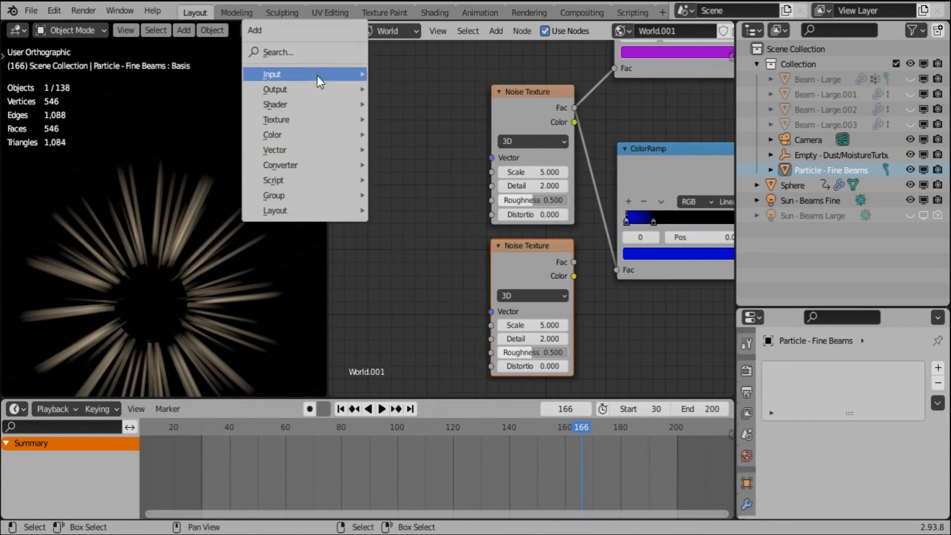
mouse_move(317, 75)
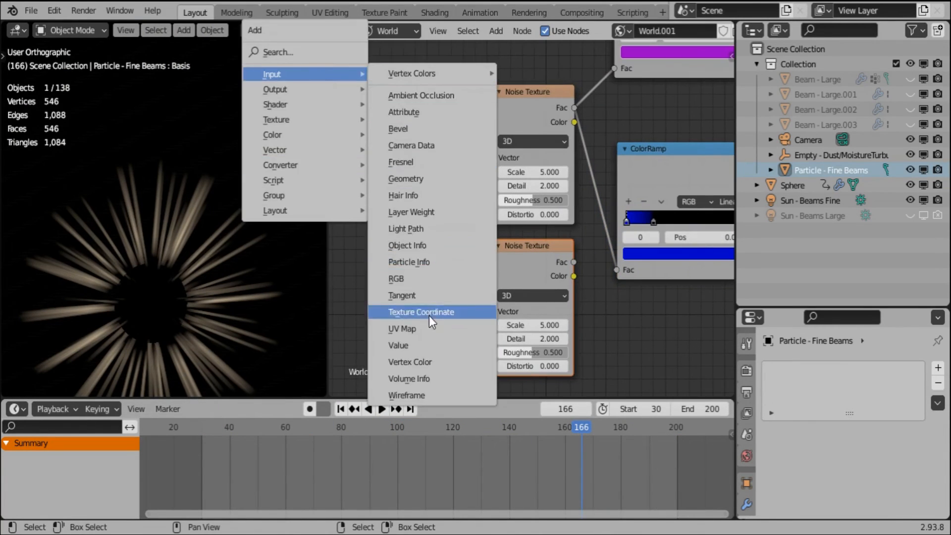
left_click(431, 313)
left_click_drag(364, 153, 492, 158)
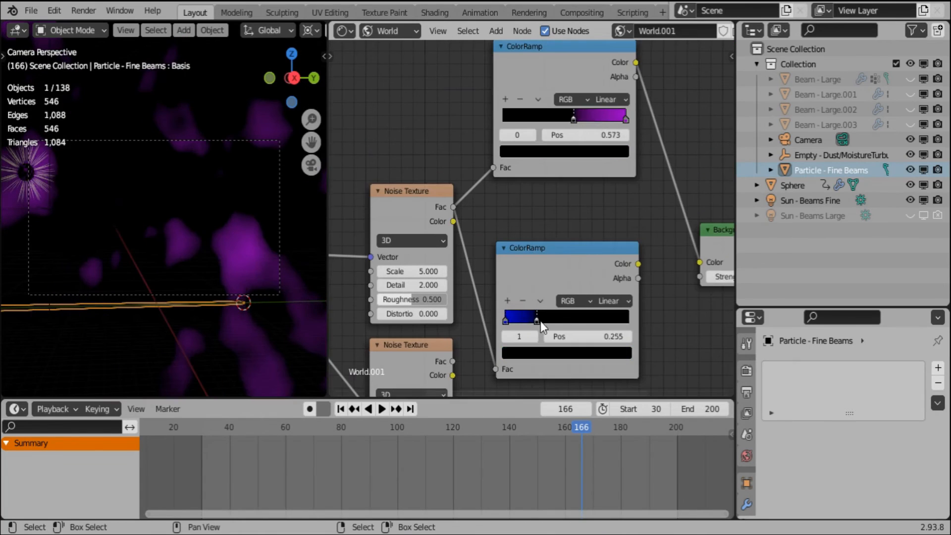
Combine the purple and blue world ColorRamps through a MixRGB node into the Background, with the blend mode set to Add
key("shift+a")
mouse_move(342, 237)
left_click(467, 271)
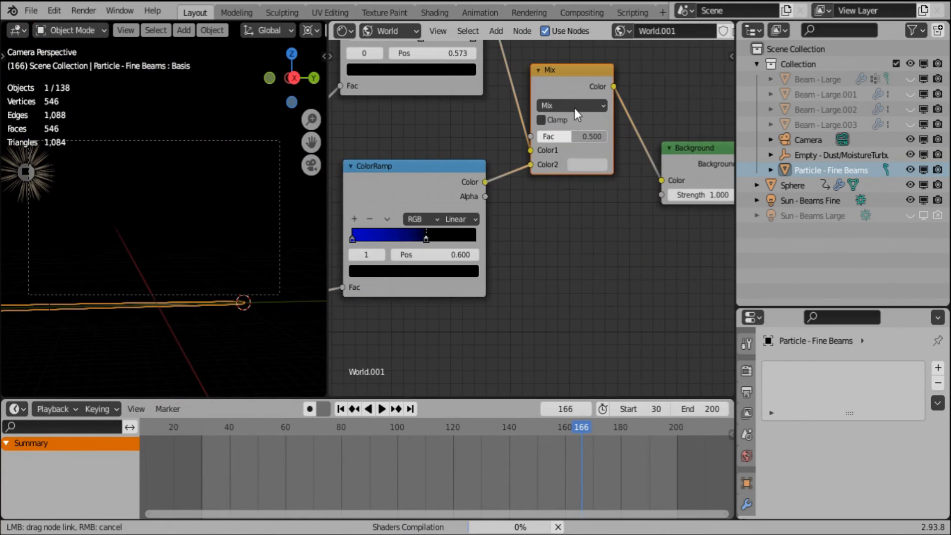
left_click(574, 108)
left_click(569, 234)
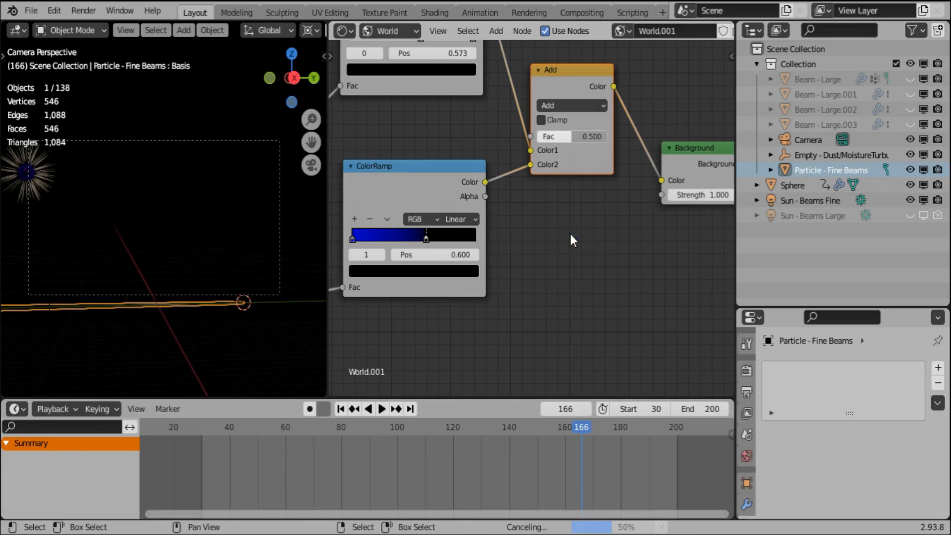
Raise the mix factor of the Add node that combines the two world ColorRamps
left_click_drag(573, 136, 607, 136)
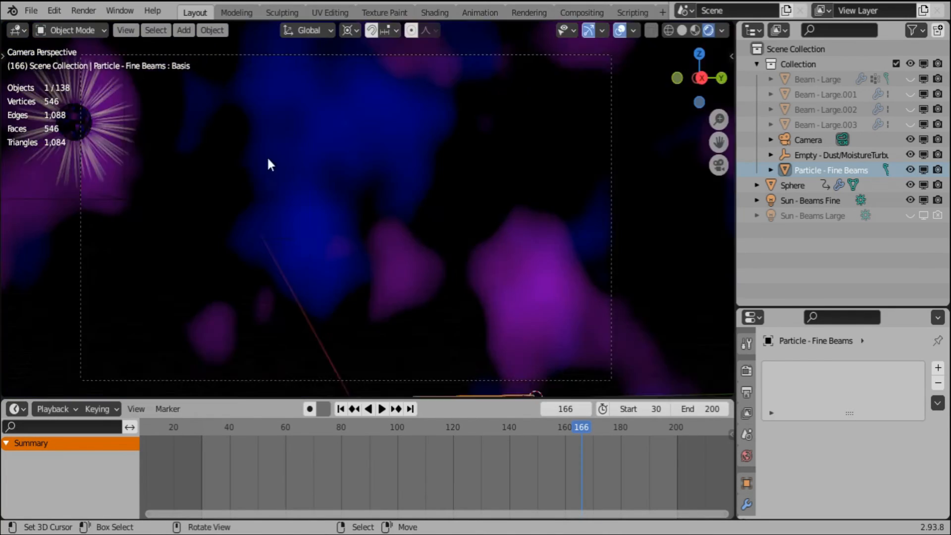
Trackball-rotate and move the camera so the beam-covered sphere sits in frame against the purple and blue background
left_click(244, 148)
key("r")
key("r")
left_click(471, 192)
key("KP_0")
key("KP_0")
key("r")
key("r")
left_click(435, 206)
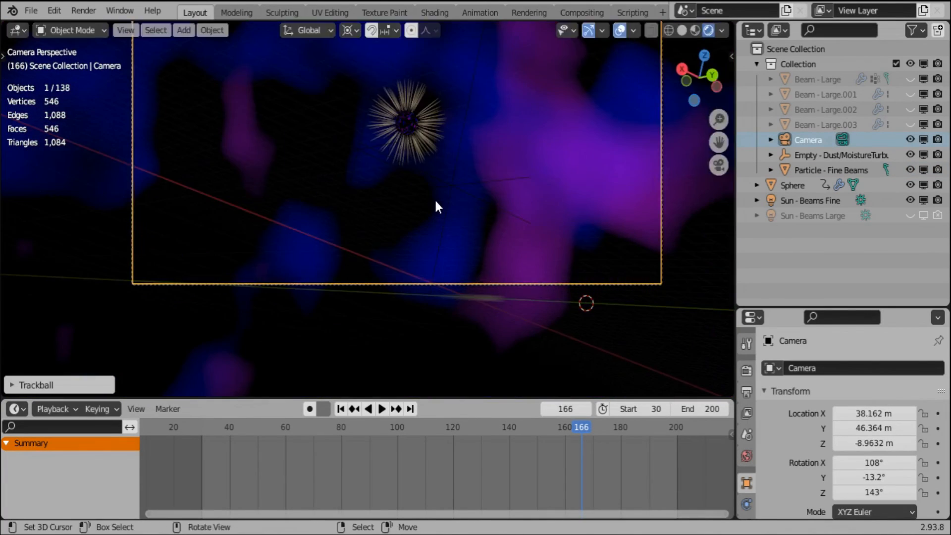
key("g")
left_click(374, 219)
right_click(374, 220)
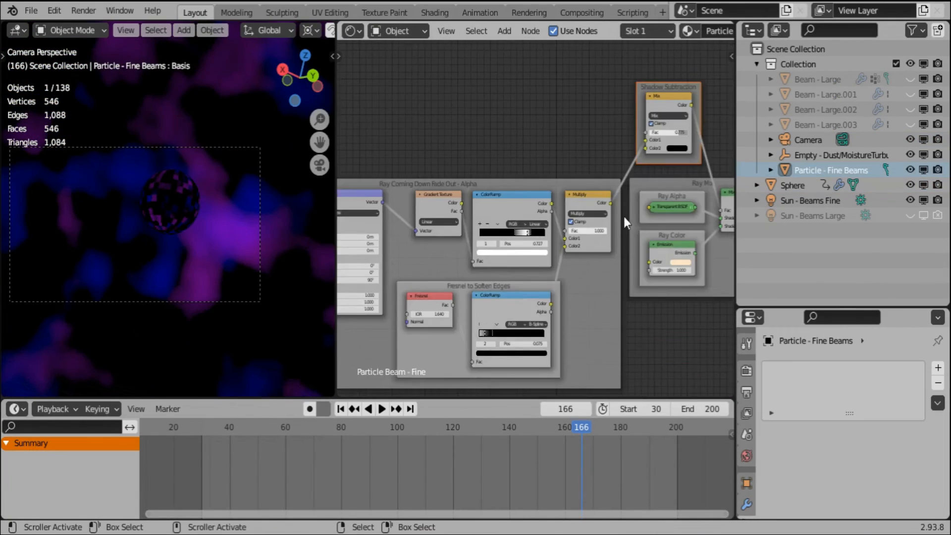
Shift all stops of the fine beam's fade-out alpha ColorRamp toward the start, placing the white stop at 0.377
scroll(554, 201, "up", 4)
left_click_drag(474, 270, 411, 269)
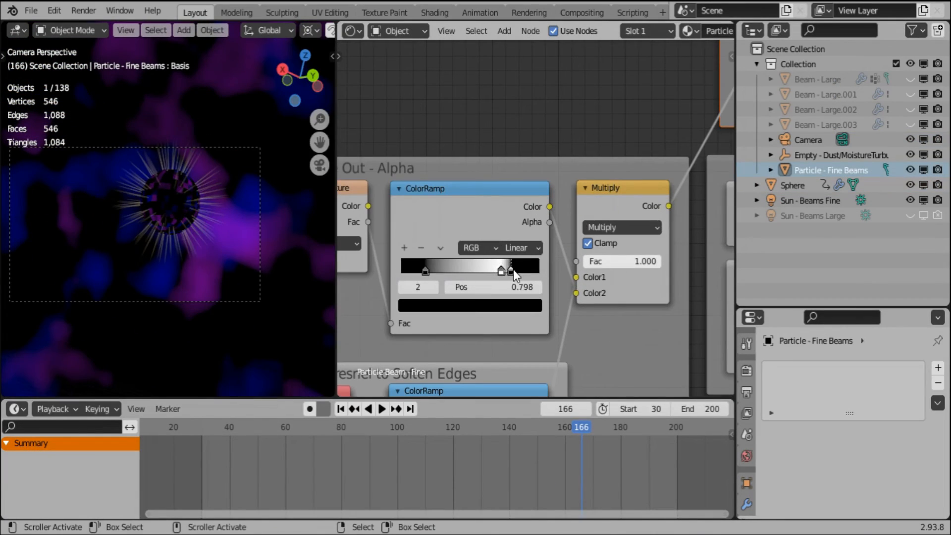
left_click_drag(501, 270, 468, 271)
left_click_drag(511, 270, 476, 276)
left_click_drag(482, 268, 441, 270)
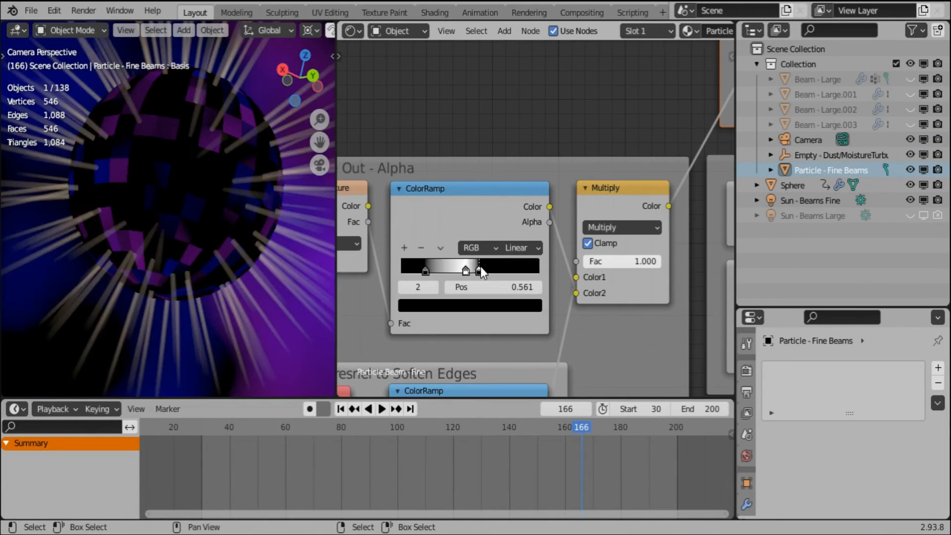
left_click_drag(478, 271, 460, 271)
left_click_drag(442, 270, 454, 268)
Play the animation and check the shortened beams around the sphere
scroll(168, 208, "down", 4)
left_click(381, 408)
scroll(506, 158, "down", 3)
key("space")
scroll(746, 431, "down", 3)
Raise the fine beam's Thickness shape key value to 0.069
left_click(747, 453)
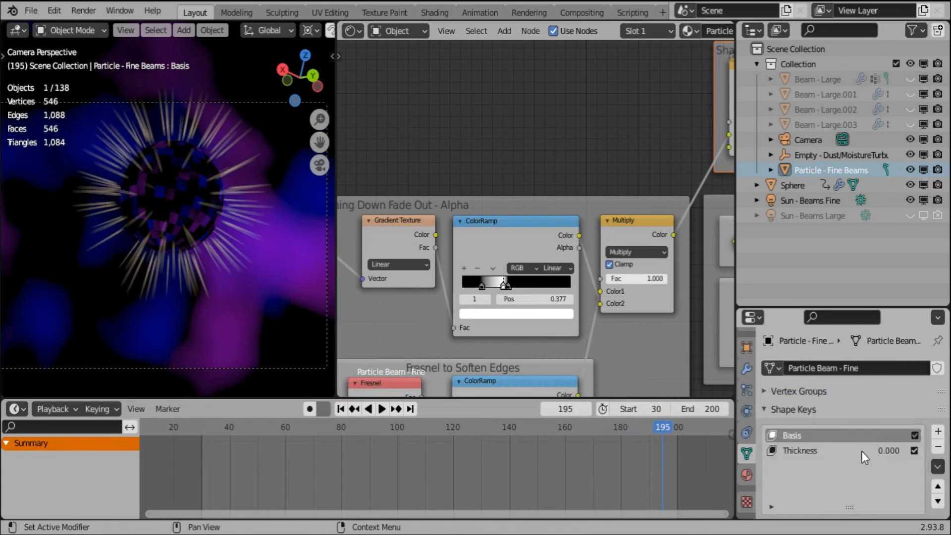
left_click(861, 451)
scroll(857, 453, "down", 3)
mouse_move(847, 457)
left_mouse_down()
mouse_move(875, 456)
mouse_move(847, 456)
left_mouse_up()
scroll(847, 456, "up", 3)
Show the fine beam's material settings and change the Ray Color Emission node's colour to purple
left_click(746, 474)
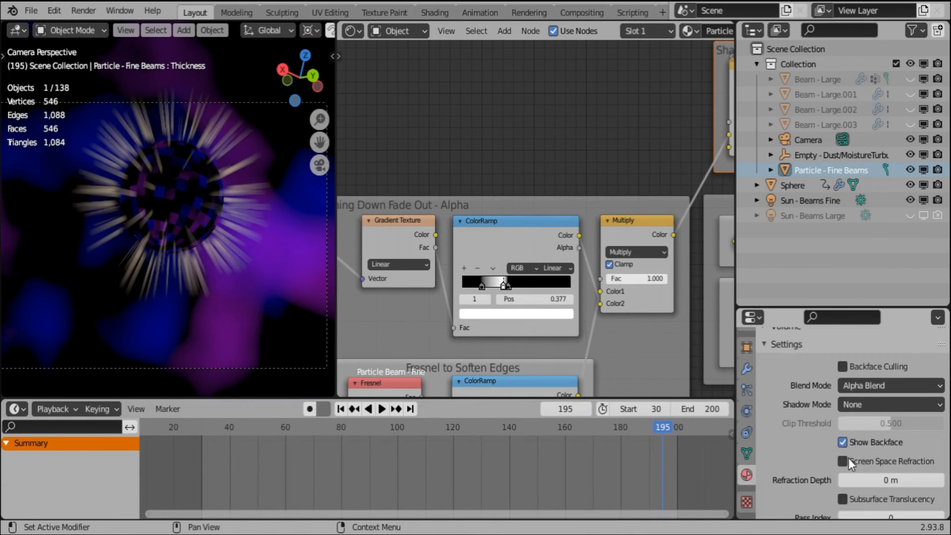
left_click(382, 408)
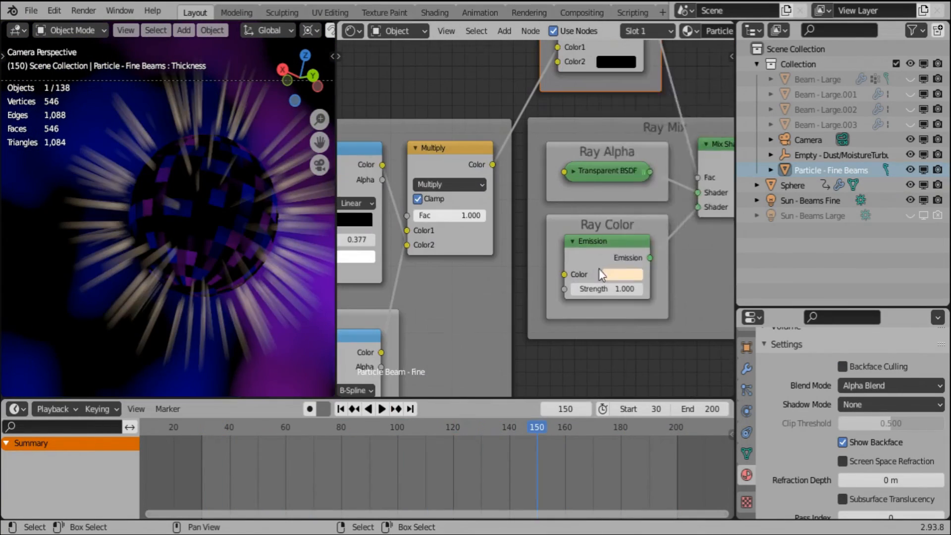
left_click(614, 274)
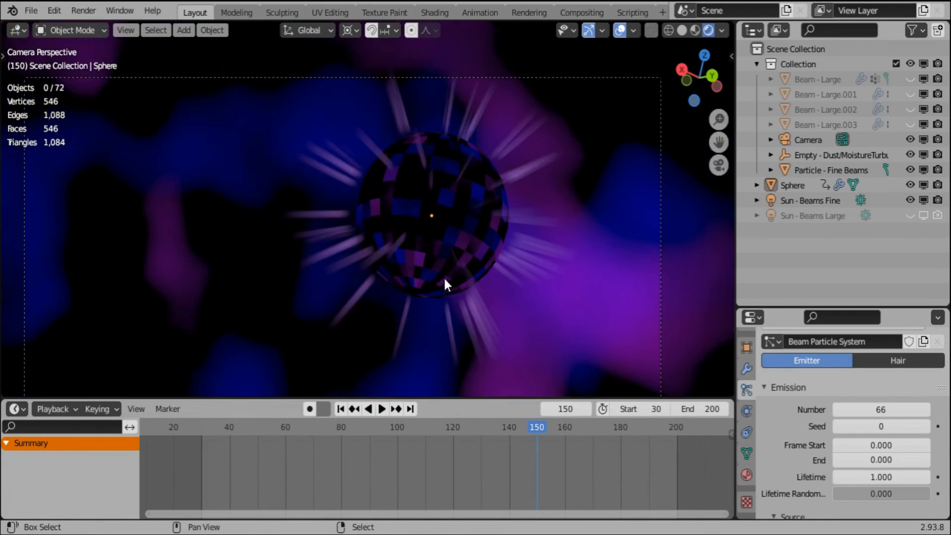
Set the sphere's particle number to 66, play the animation and return the second viewport to the Shader Editor
left_click(382, 409)
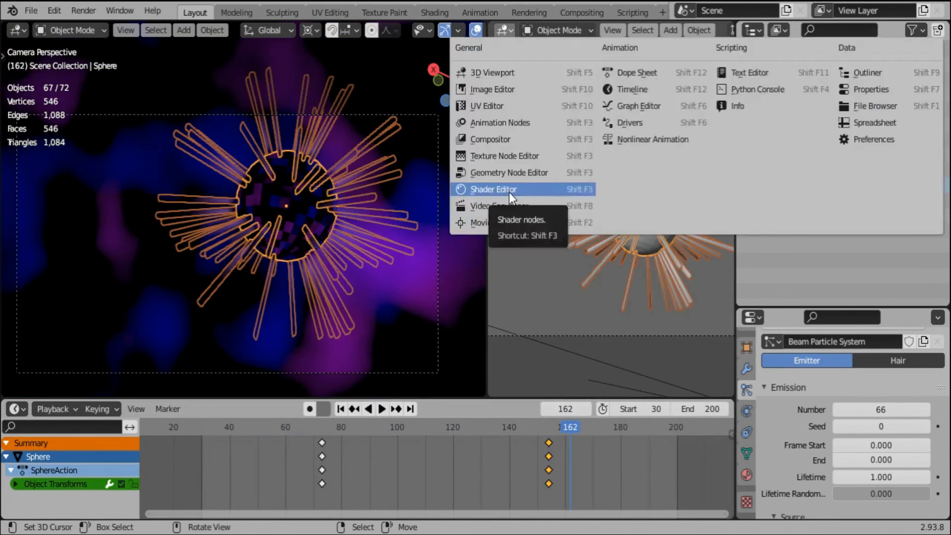
left_click(509, 192)
left_click(886, 353)
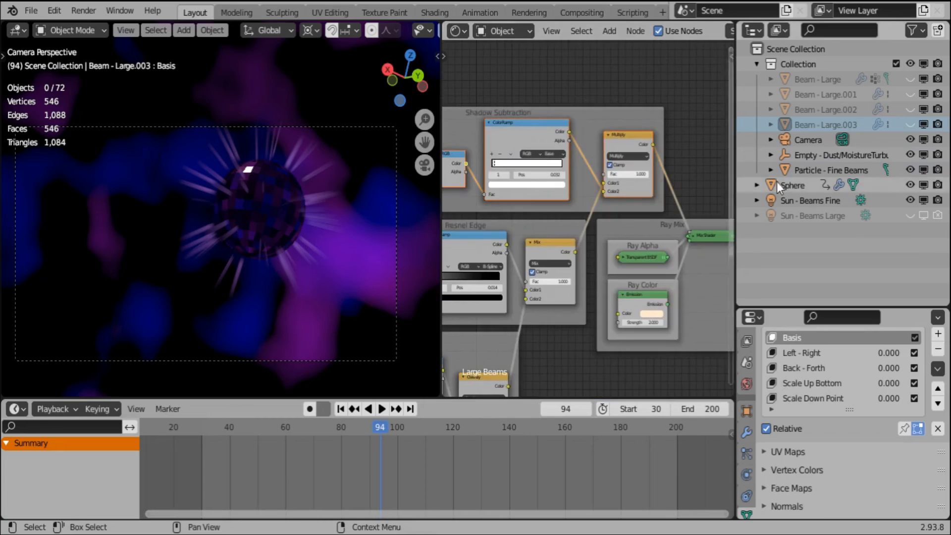
Copy the large beam's shadow subtraction ColorRamp and Multiply nodes into the Particle - Fine Beams material, with the ramp's white stop at 0.009
left_click(817, 170)
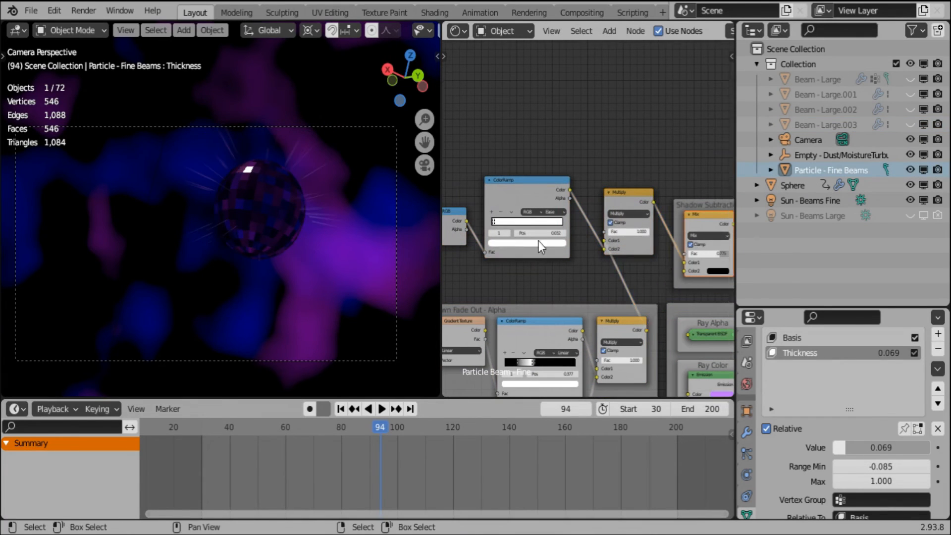
scroll(493, 221, "up", 6)
scroll(477, 262, "down", 5)
left_click(629, 304)
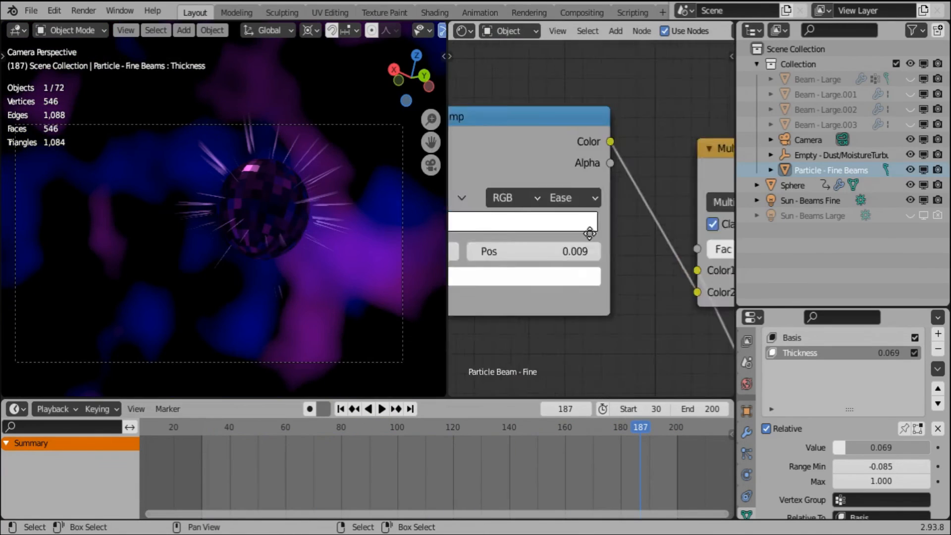
scroll(502, 229, "up", 3)
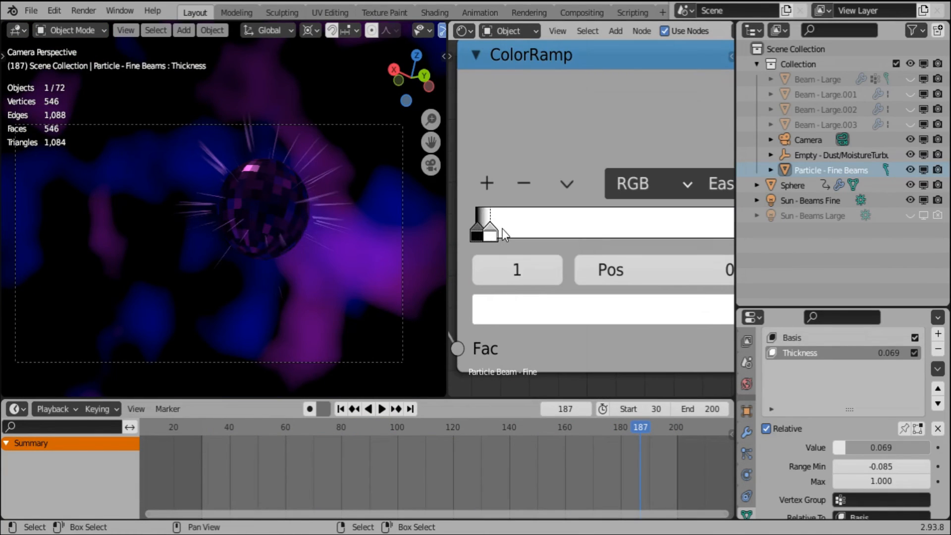
double_click(594, 348)
left_click(382, 408)
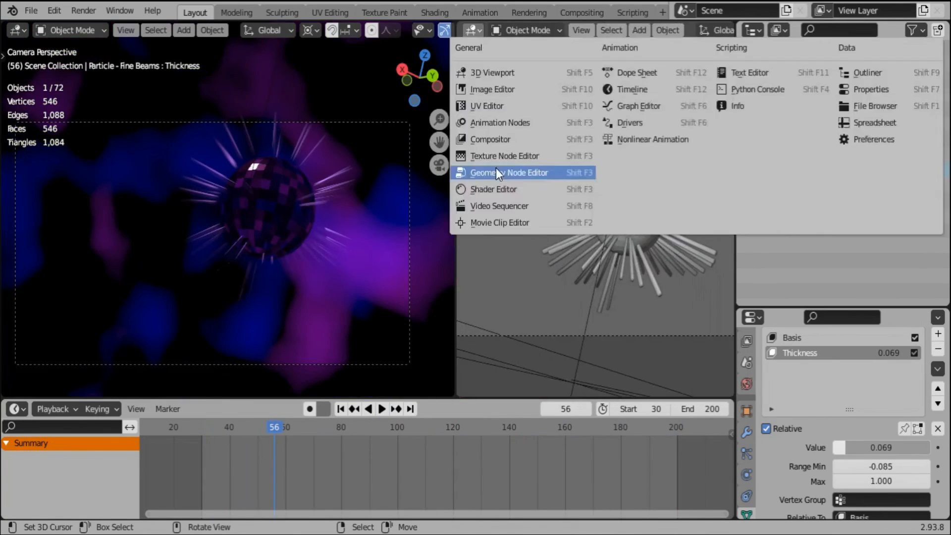
Back in the Shader Editor, move the fade-out ColorRamp's first black stop nearer the start and set its interpolation to Ease
left_click(505, 367)
left_click(523, 225)
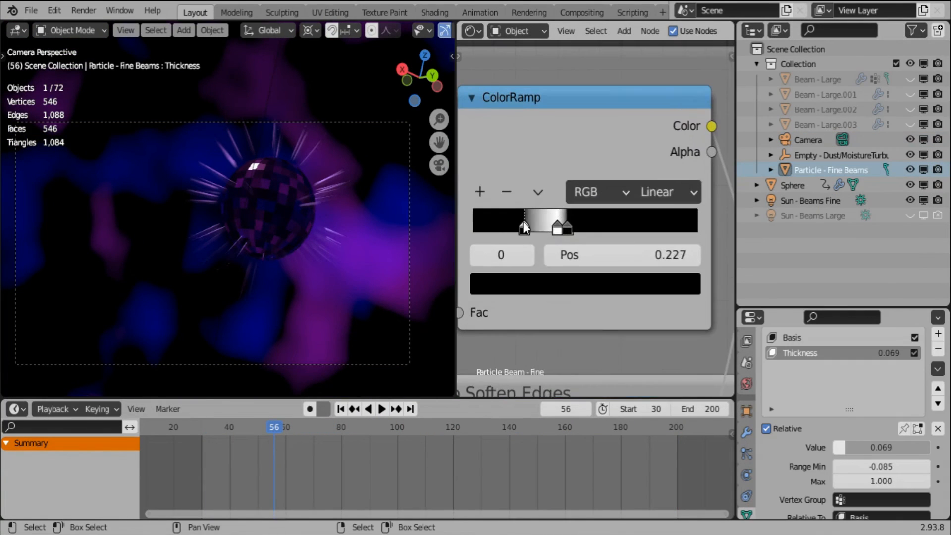
left_click_drag(523, 223, 491, 223)
left_click(659, 193)
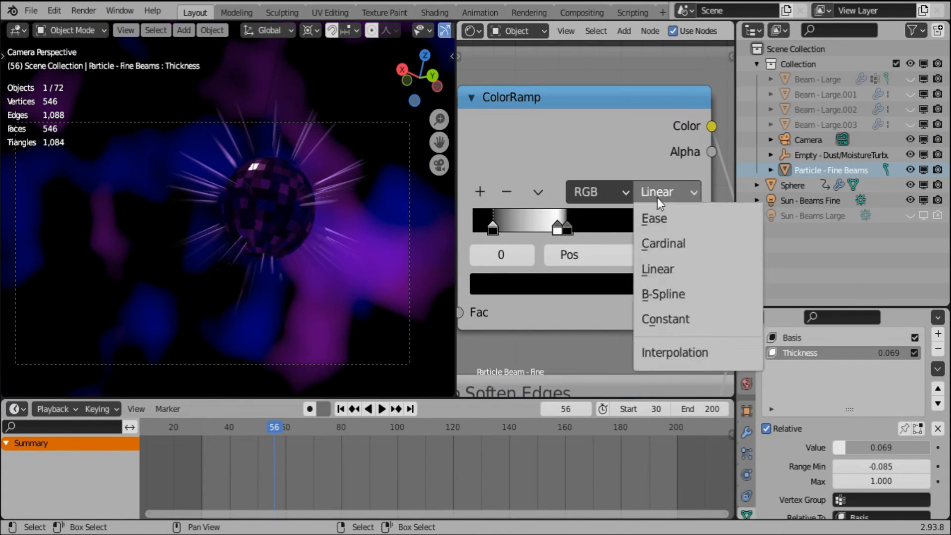
left_click(655, 218)
Adjust the fade-out ColorRamp's last black stop and dim its white stop to grey
left_click_drag(567, 228, 552, 226)
left_click(558, 228)
left_click(560, 284)
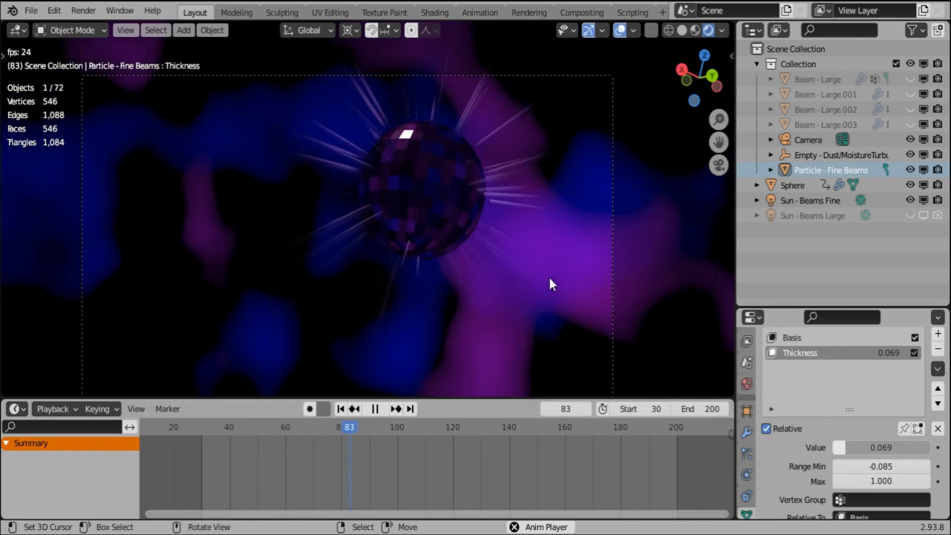
left_click(614, 150)
key("r")
key("r")
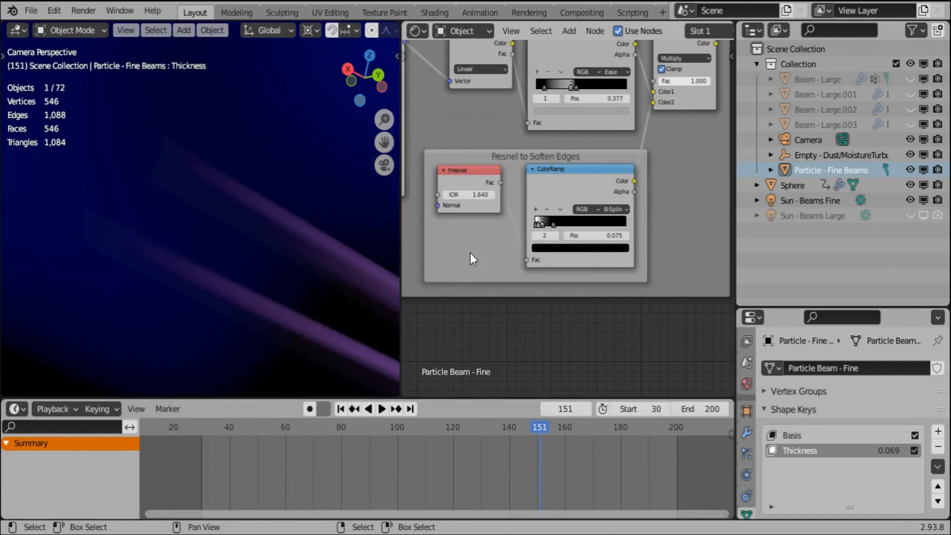
Move the black stops of the Fresnel ColorRamp farther out and bring the shadow ColorRamp's white stop closer to black
scroll(530, 219, "up", 5)
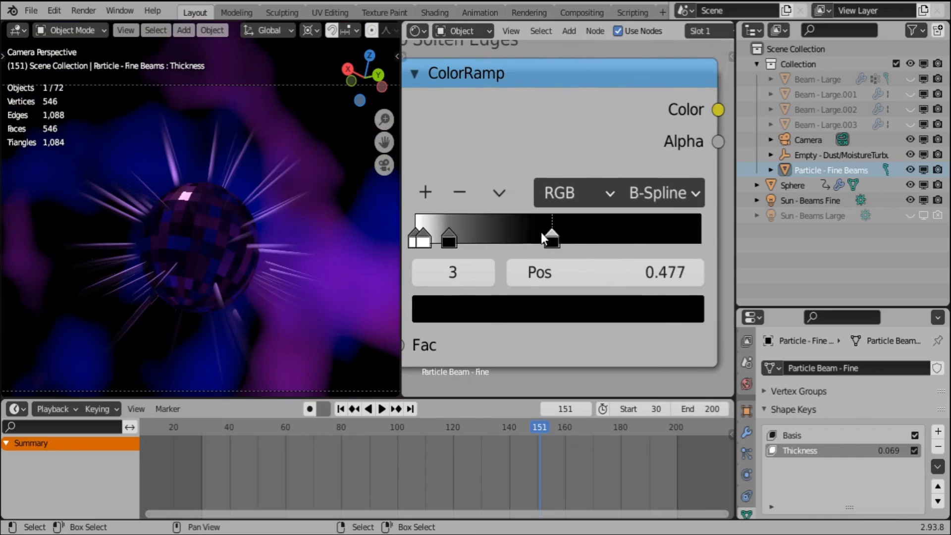
left_click_drag(555, 237, 646, 237)
left_click_drag(472, 240, 501, 239)
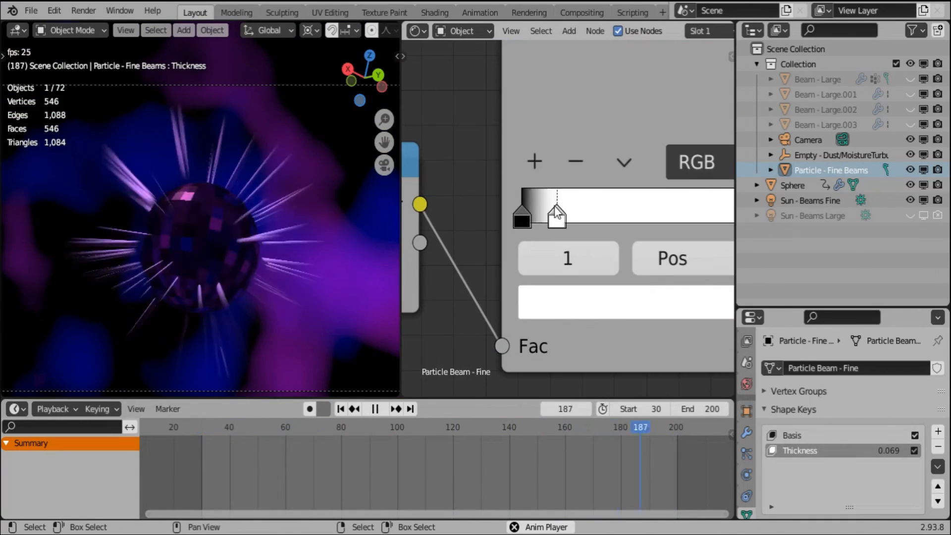
left_click(537, 218)
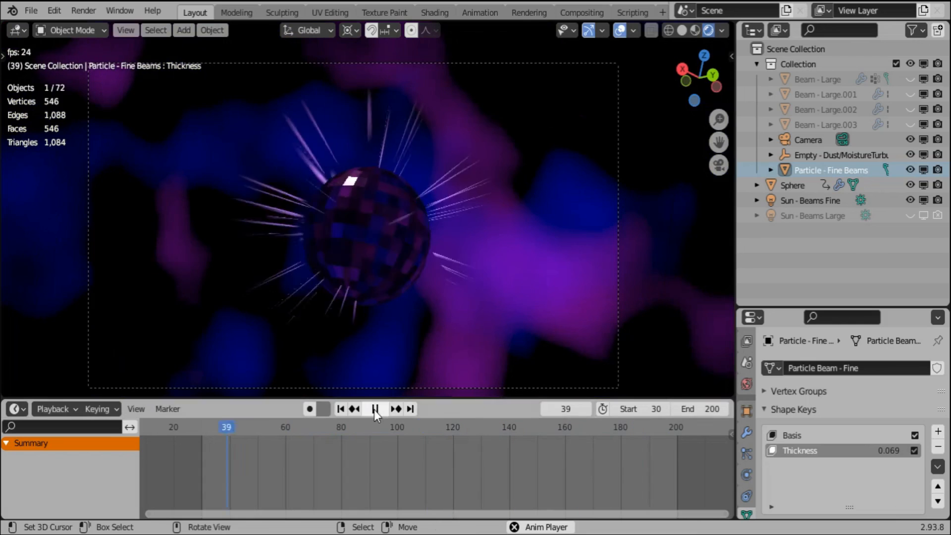
Edit the Eevee viewport samples and raise the sphere's particle number to 300
double_click(882, 425)
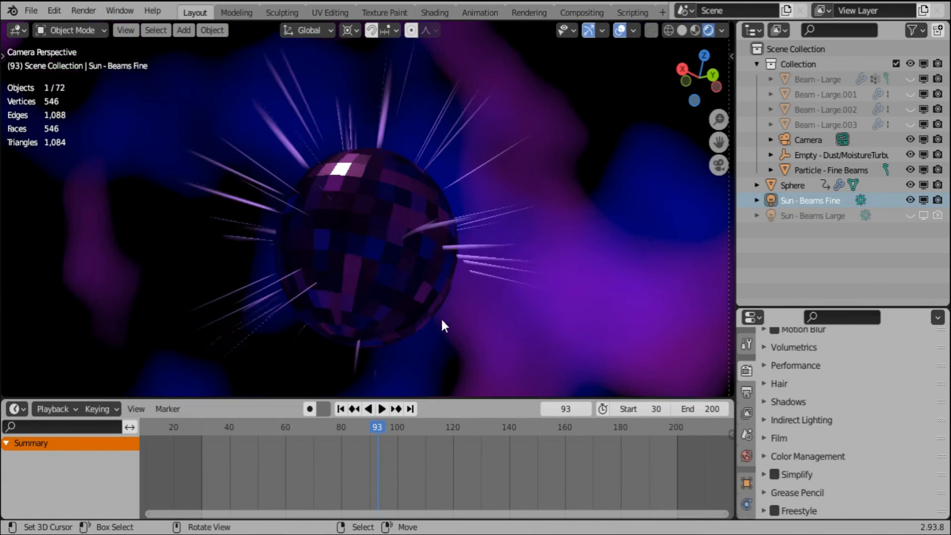
scroll(836, 466, "up", 10)
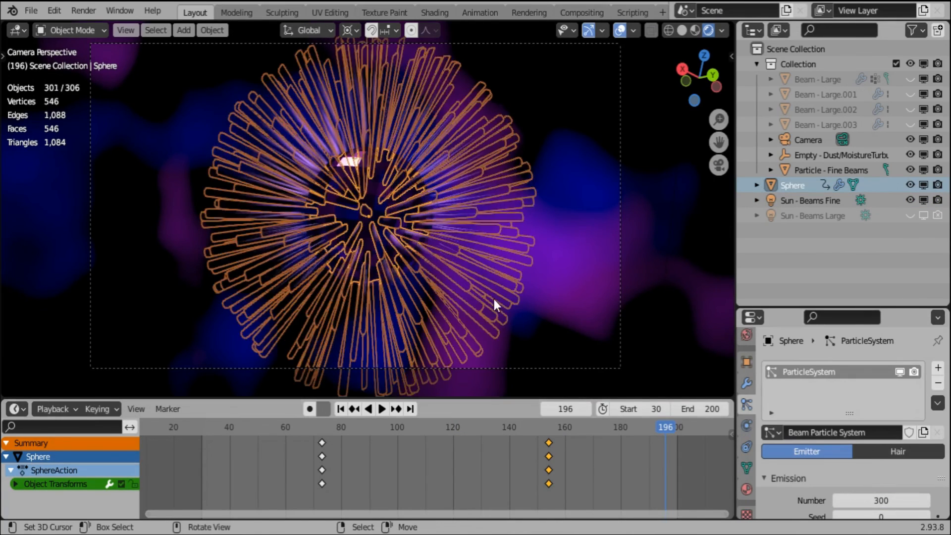
left_click(382, 409)
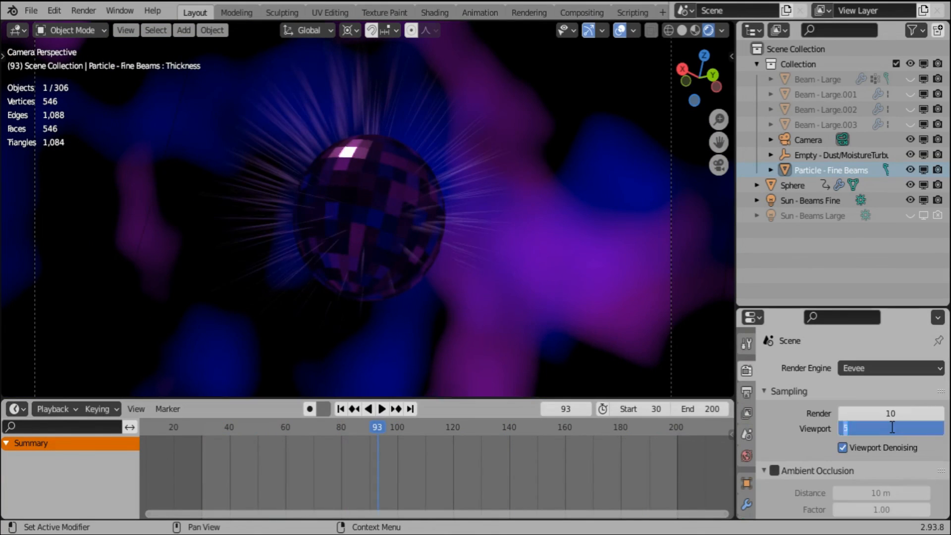
Set the Eevee viewport samples to 1 and play the animation with the denser beams
left_click(382, 410)
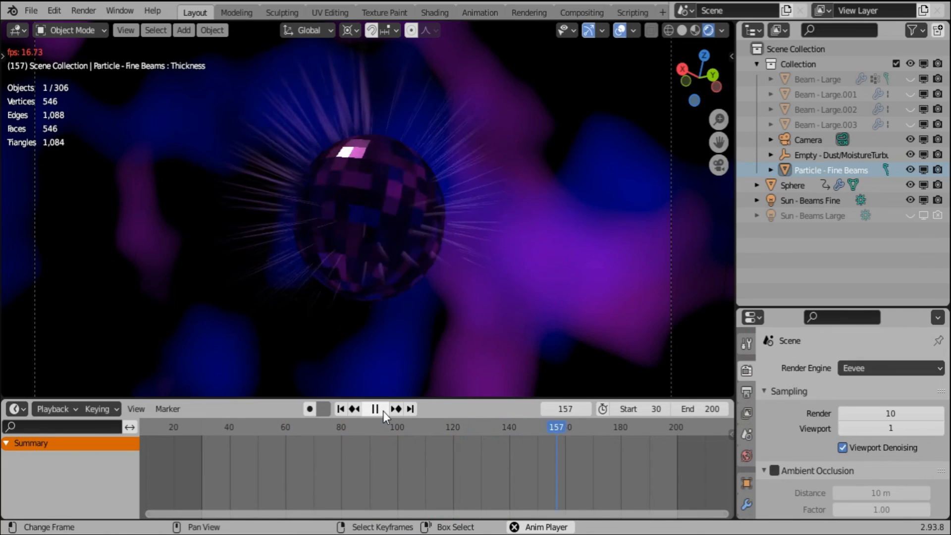
key("space")
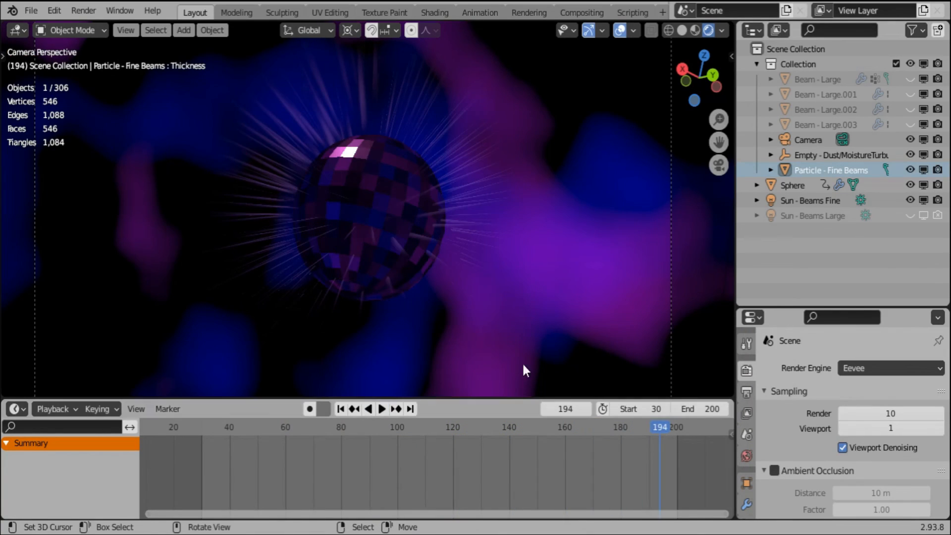